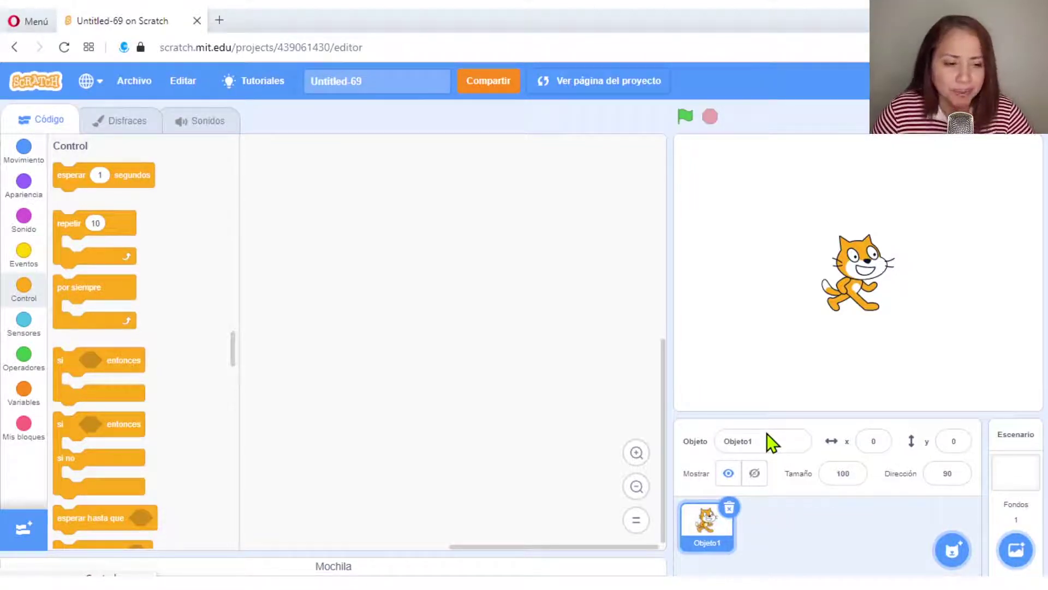
Delete the default cat sprite and add the Ripley sprite from the library's Gente category
left_click(730, 509)
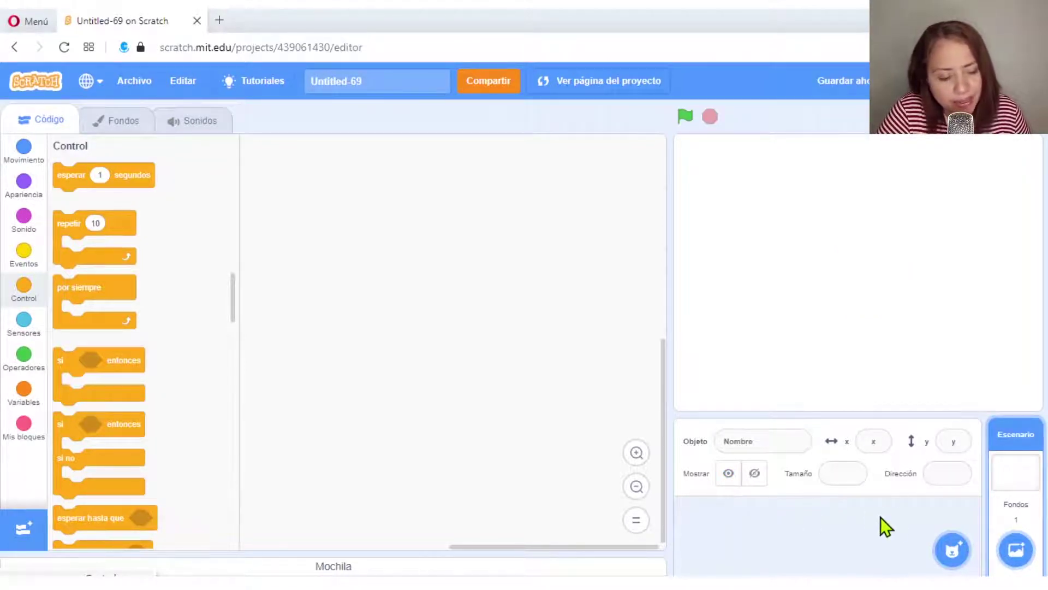
mouse_move(949, 550)
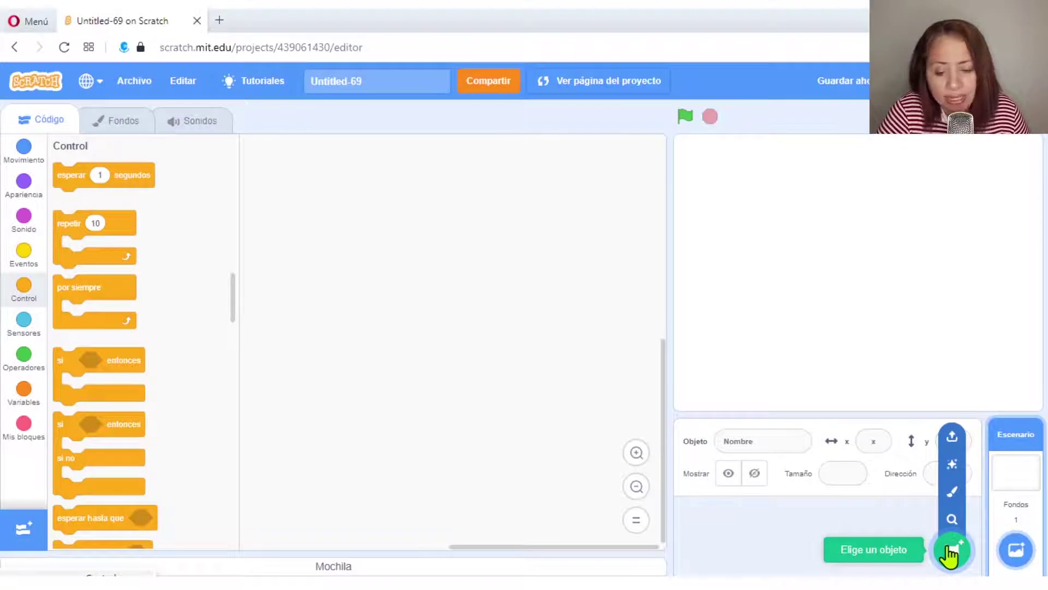
left_click(951, 552)
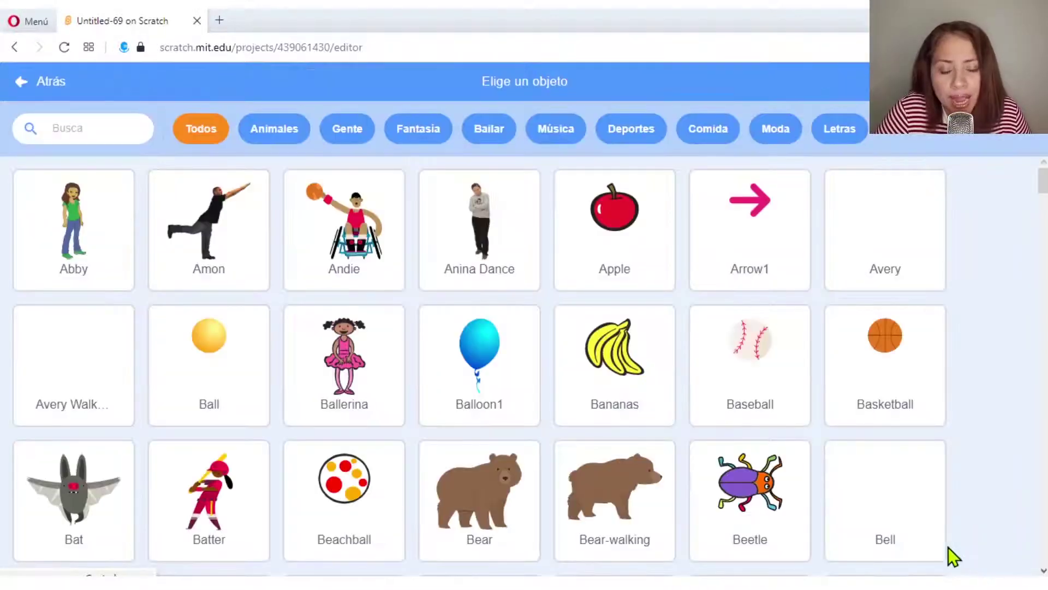
left_click(344, 135)
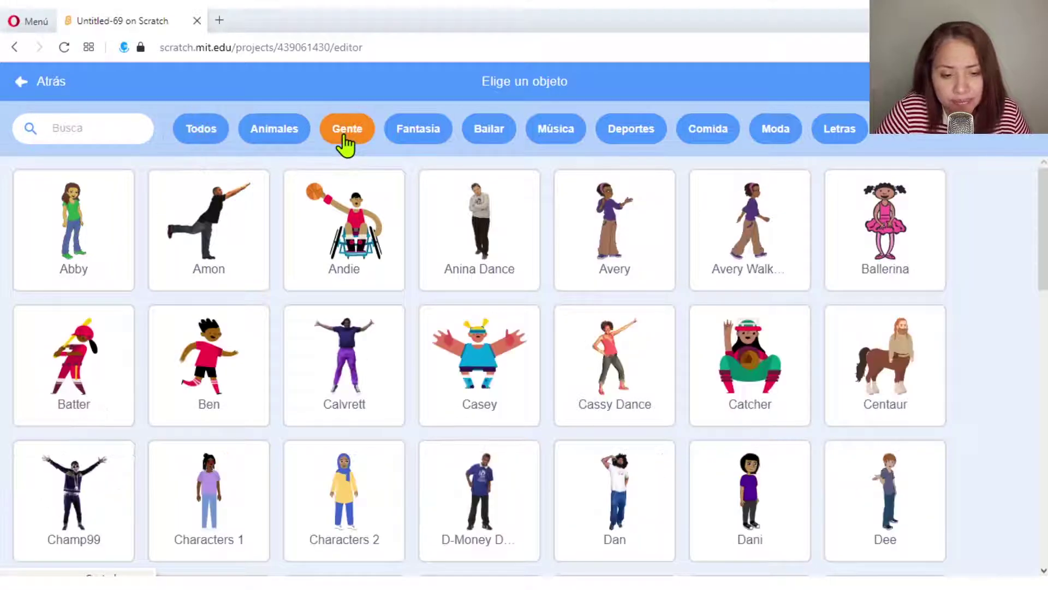
scroll(467, 376, "down", 10)
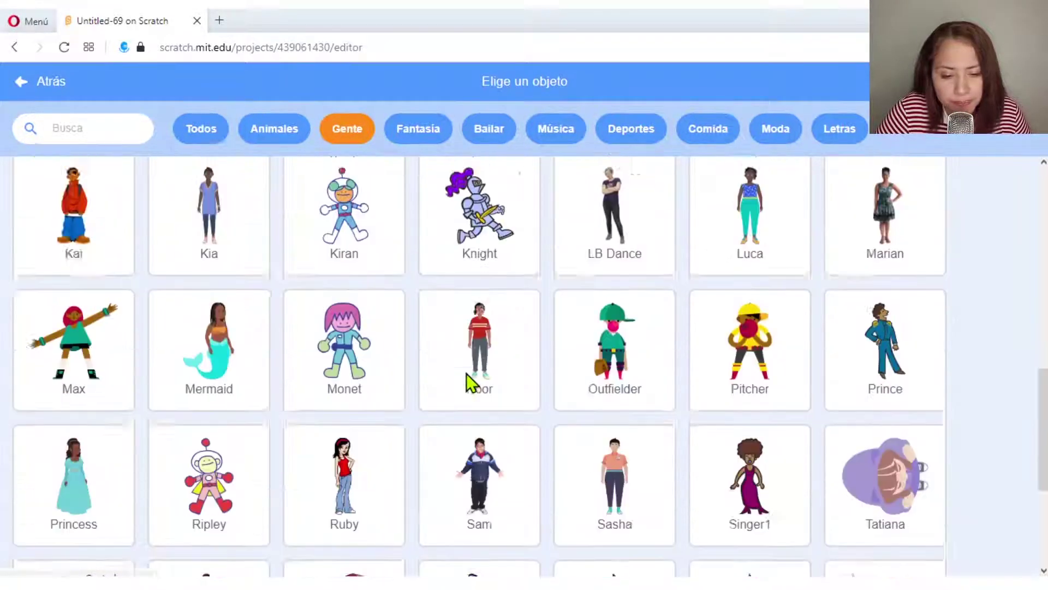
scroll(467, 373, "down", 4)
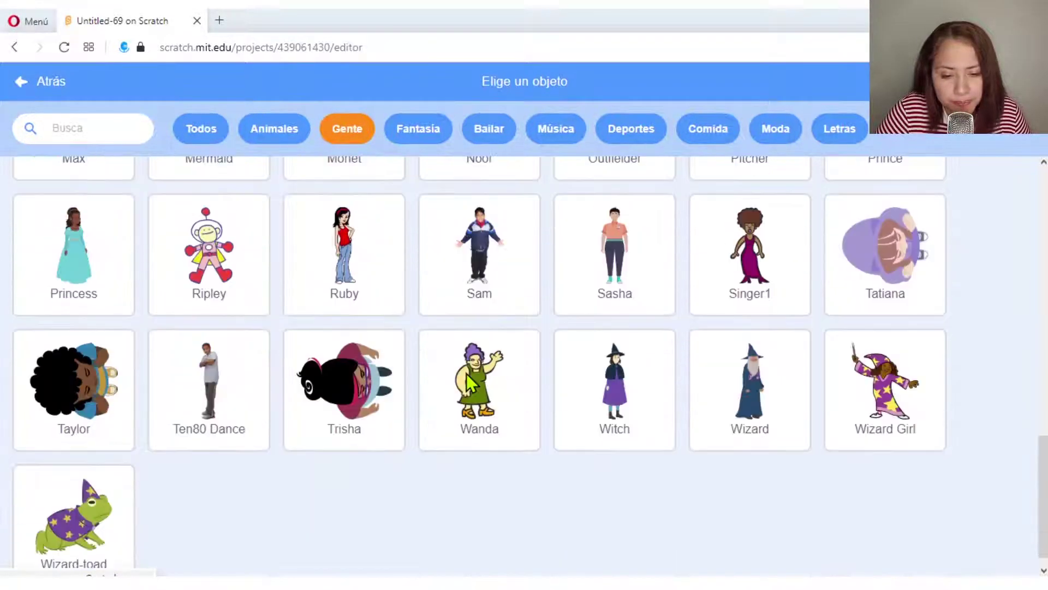
left_click(218, 279)
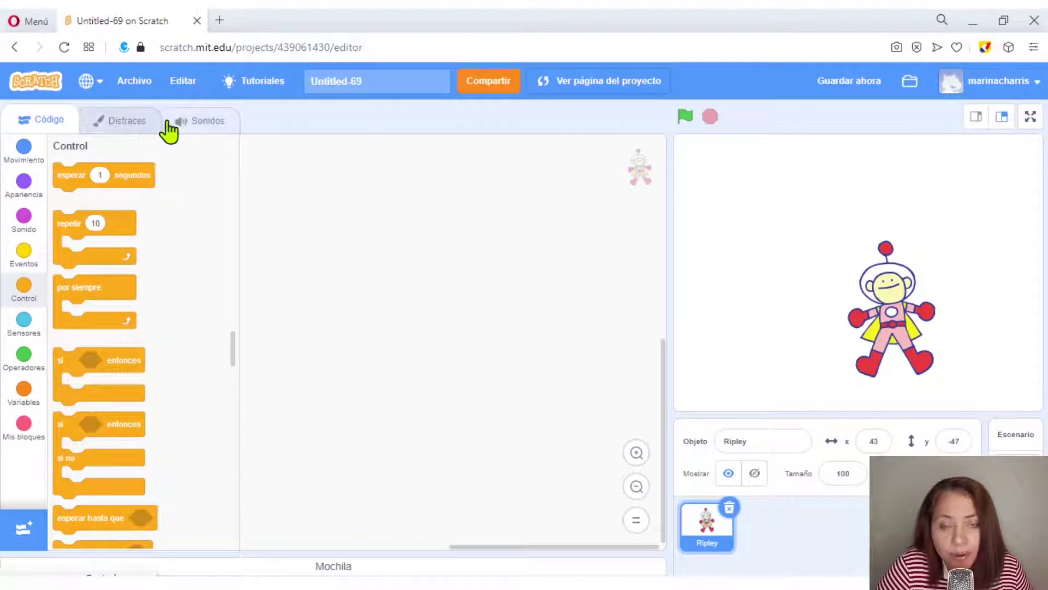
Record a new voice sound for the Ripley sprite with the microphone
left_click(207, 127)
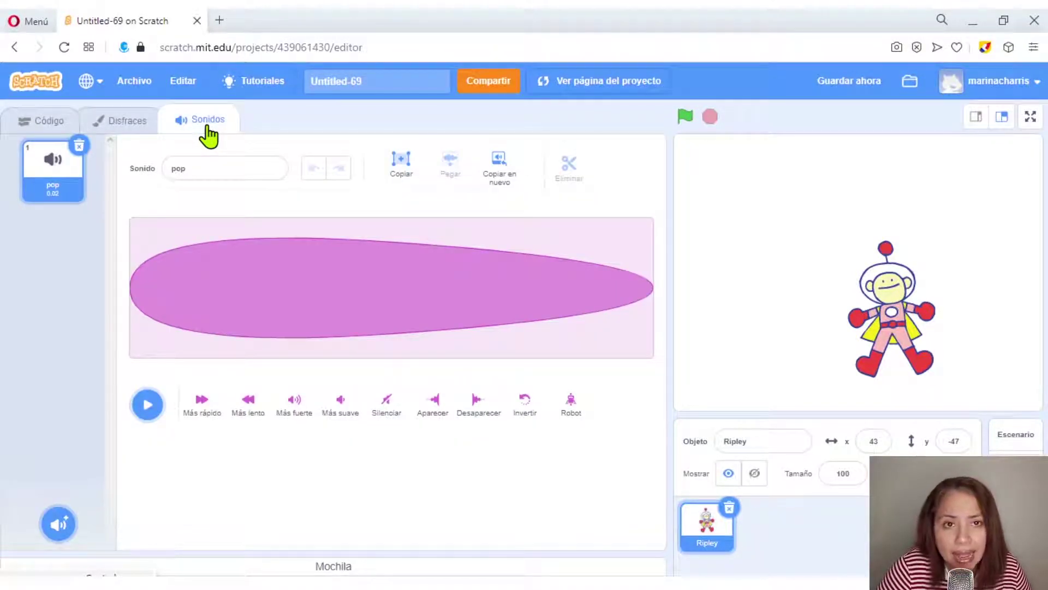
mouse_move(61, 525)
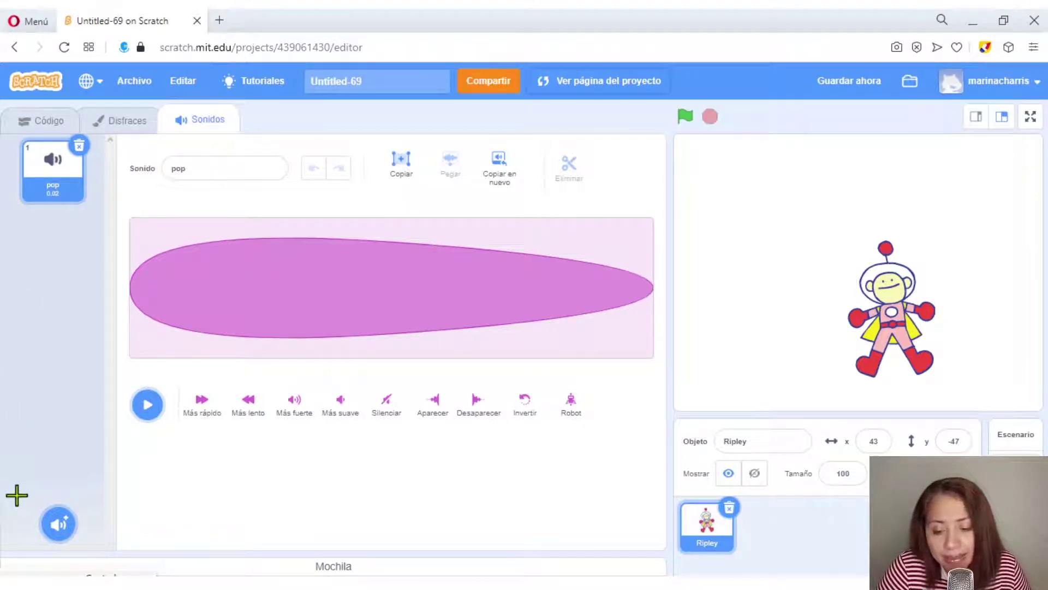
left_click(33, 514)
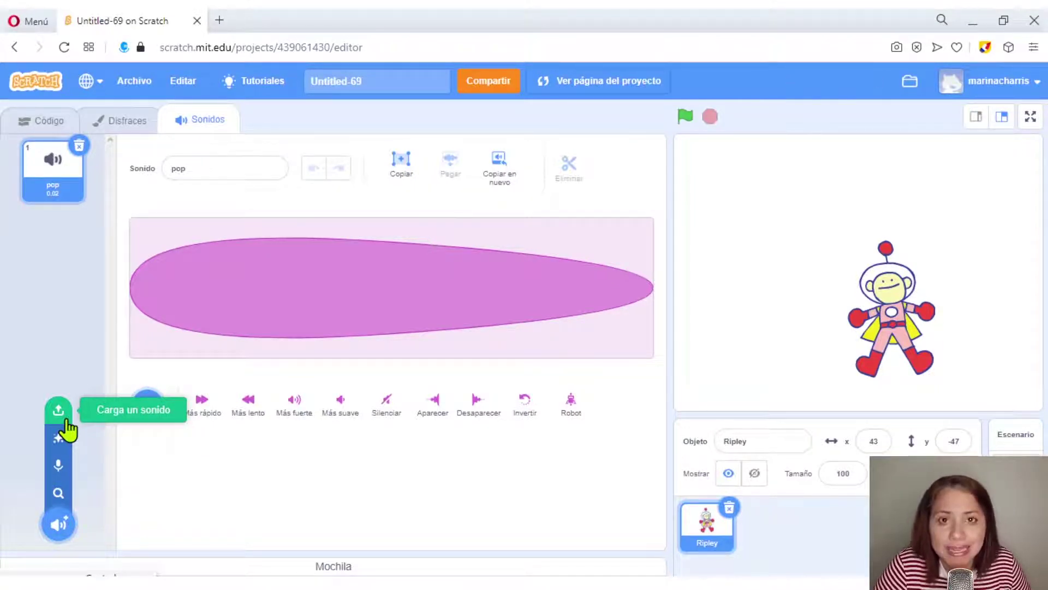
left_click(57, 468)
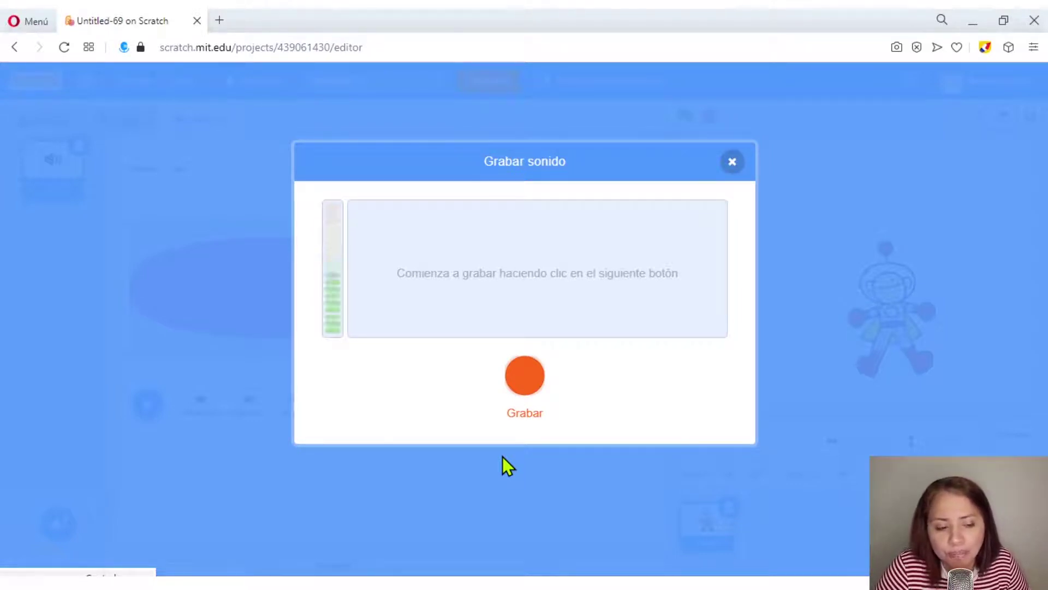
left_click(525, 377)
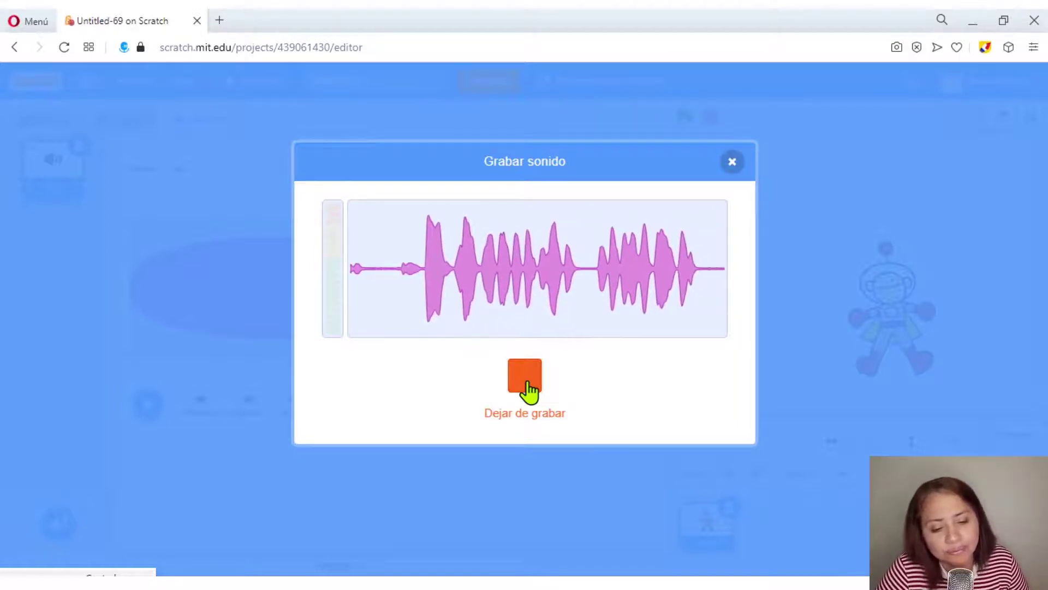
left_click(525, 377)
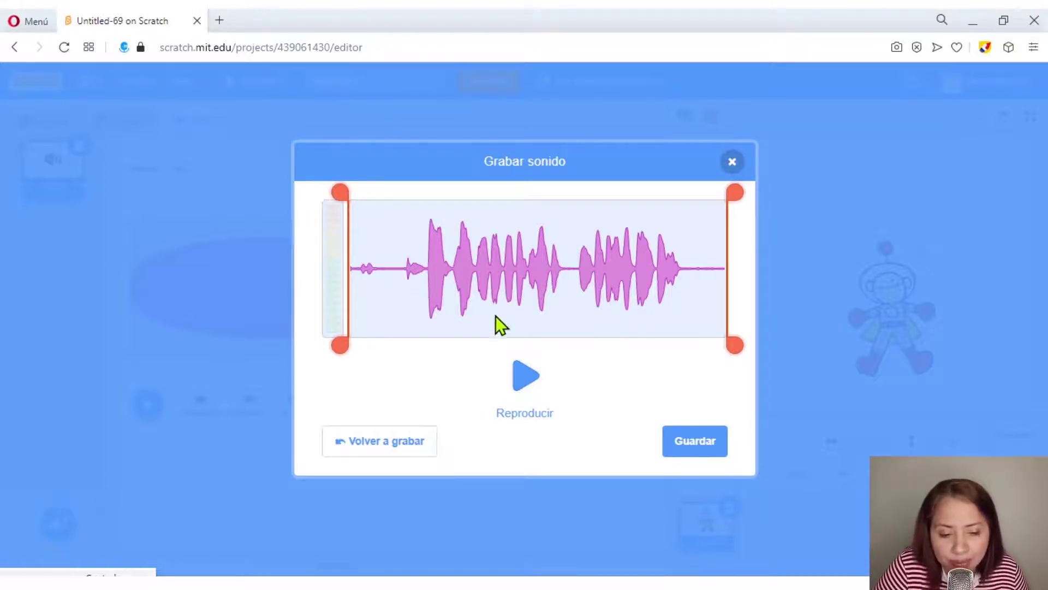
Play back the recording, trim the silence at its start and end, and save it
left_click(528, 382)
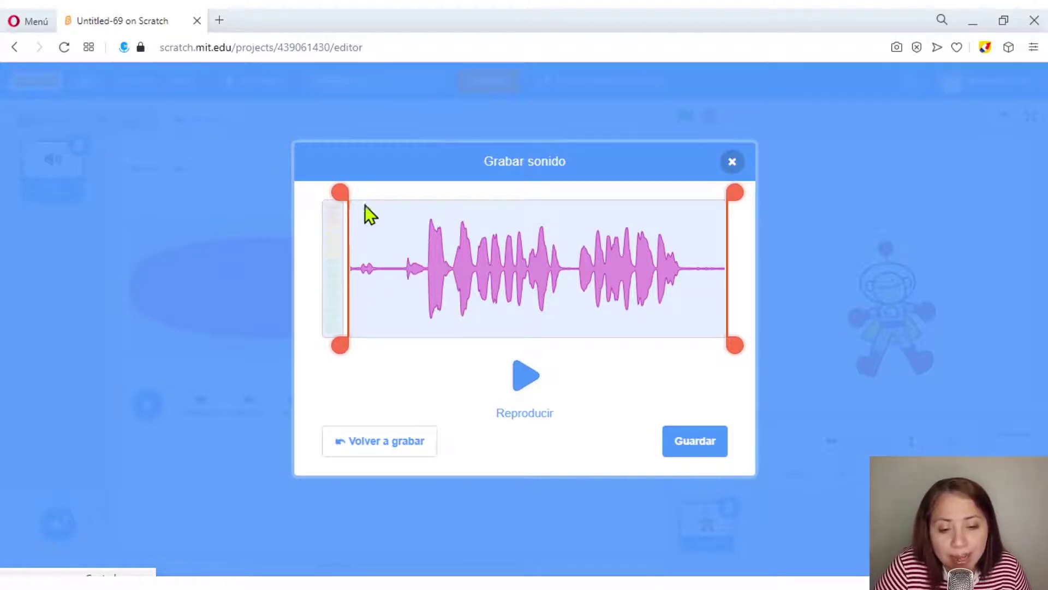
left_click_drag(342, 204, 418, 213)
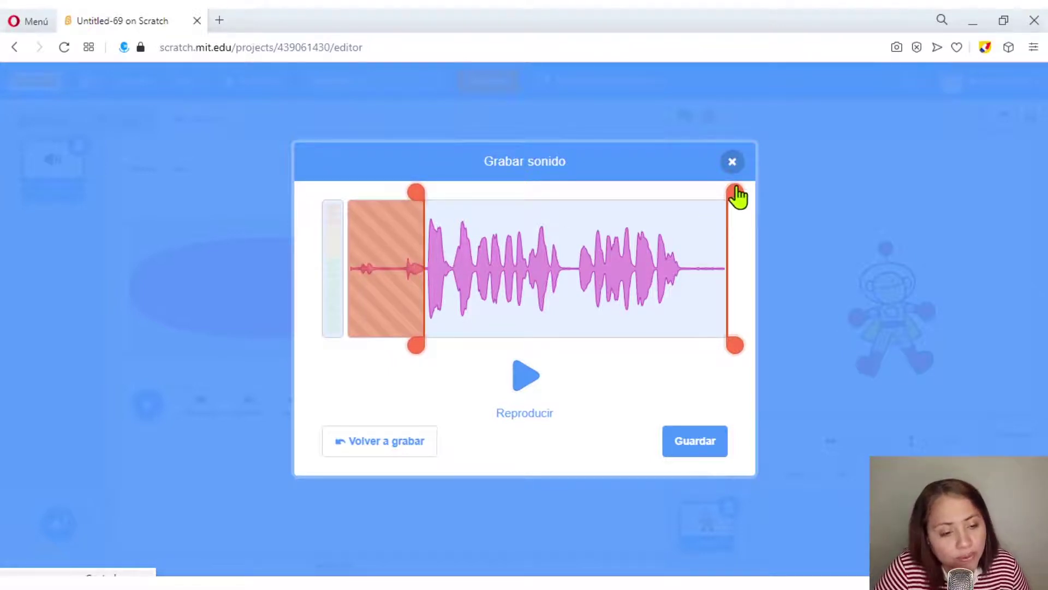
left_click_drag(736, 198, 692, 202)
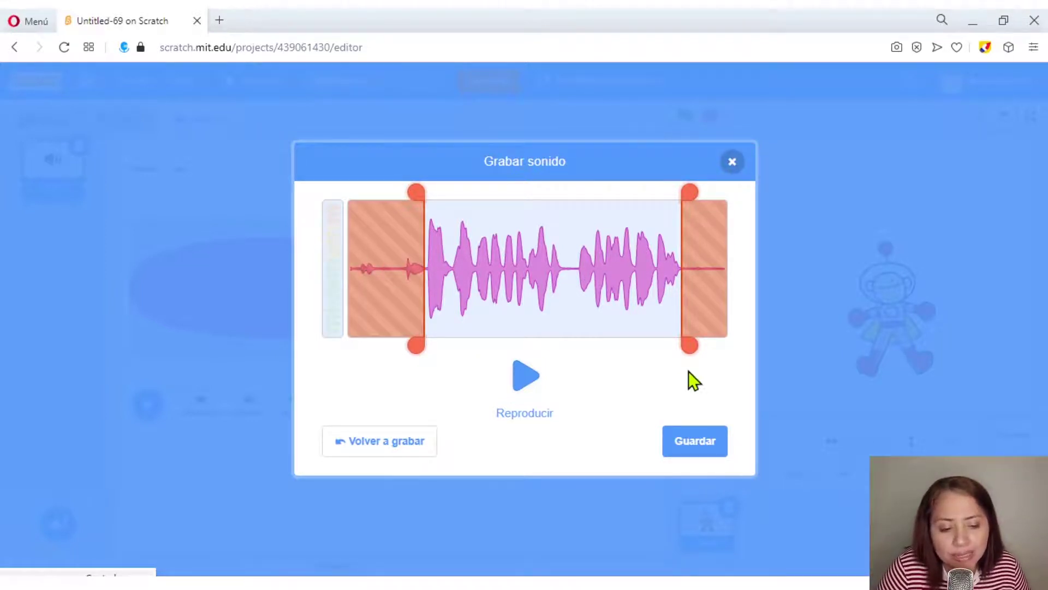
left_click(699, 442)
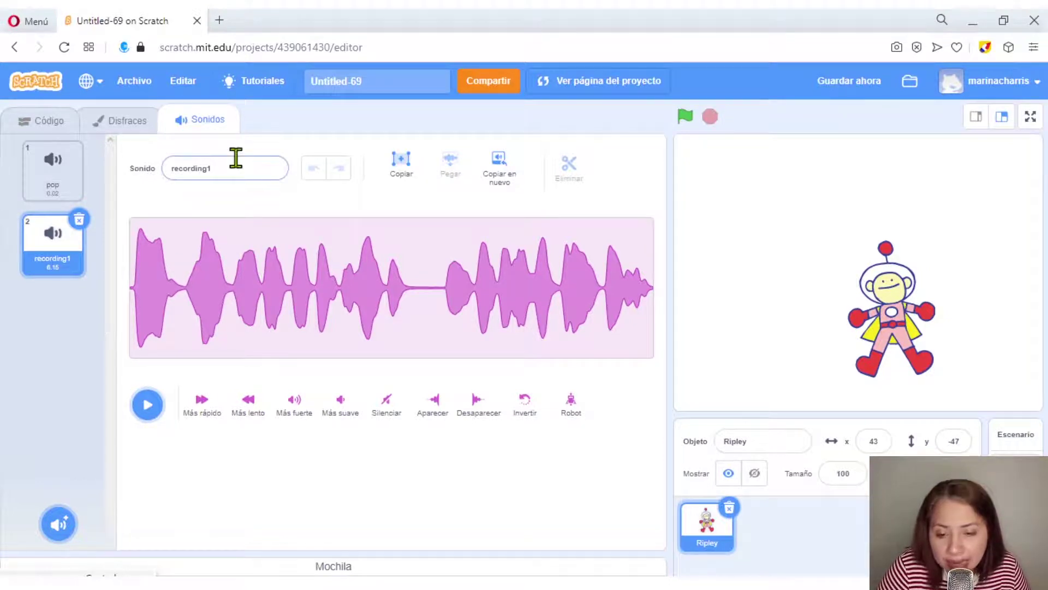
Rename the recorded sound as saludo
left_click(185, 165)
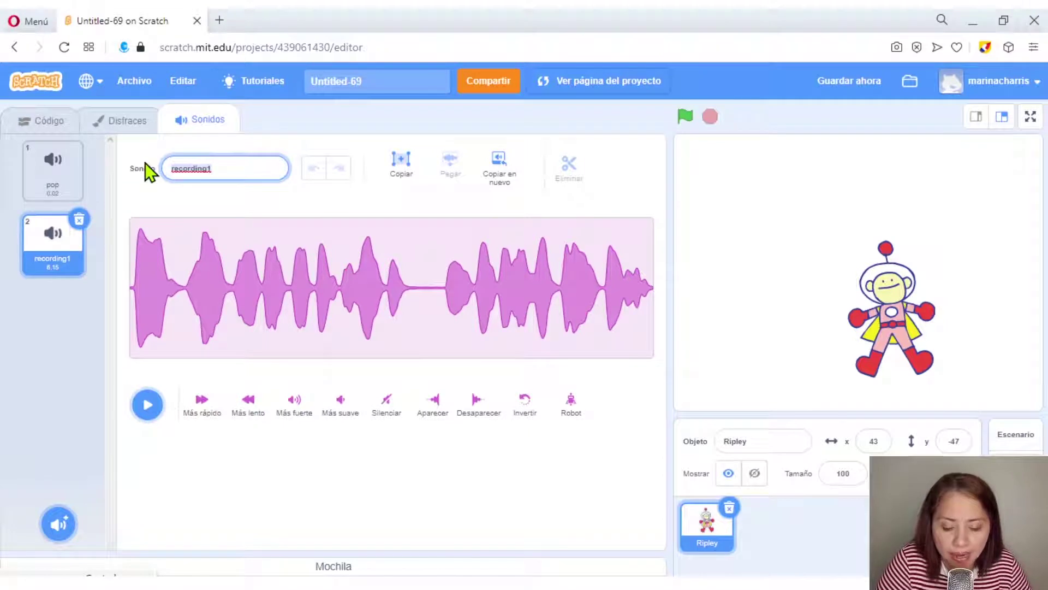
type("sa")
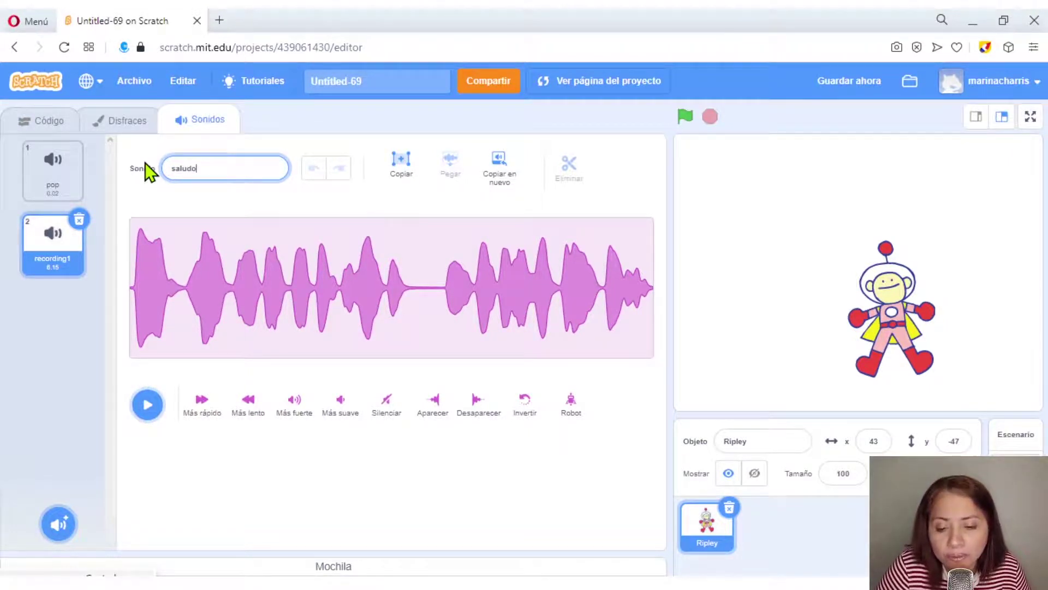
type("ludo")
key("Return")
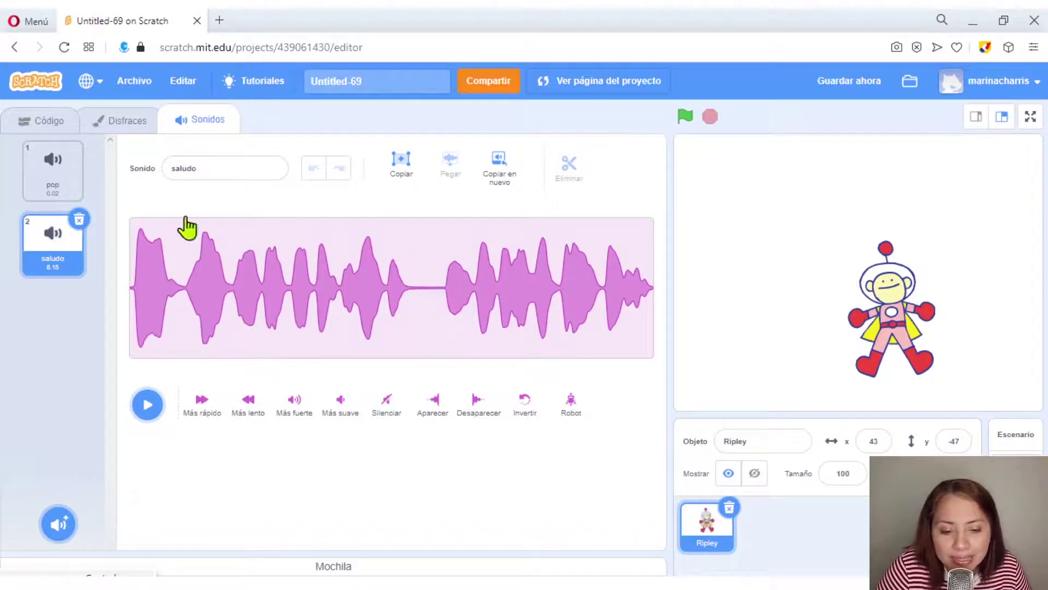
Play the saludo sound, then speed it up twice and slow it down once
left_click(154, 408)
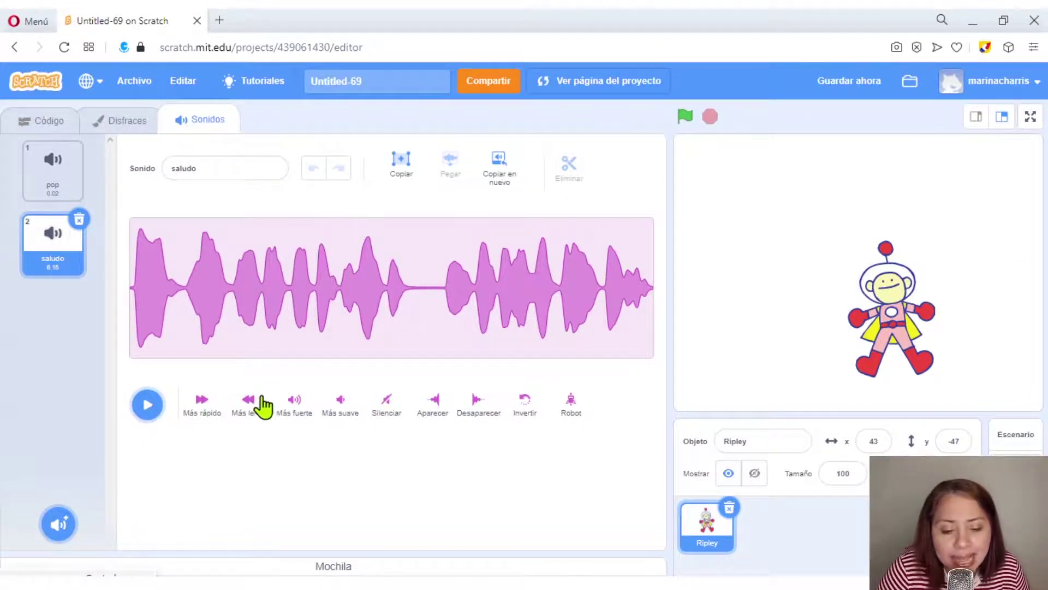
left_click(201, 407)
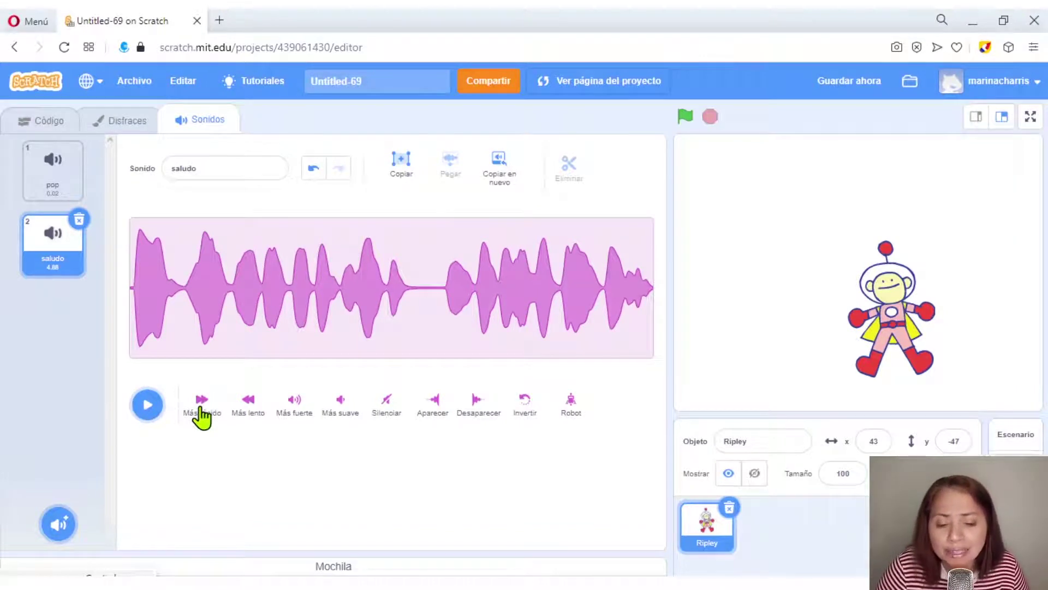
left_click(200, 415)
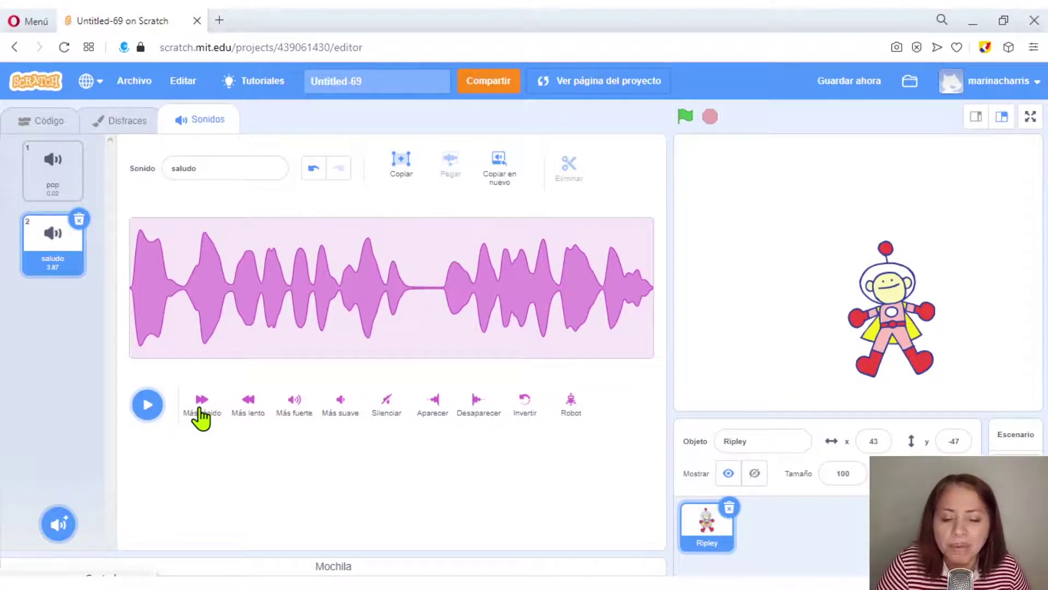
left_click(249, 406)
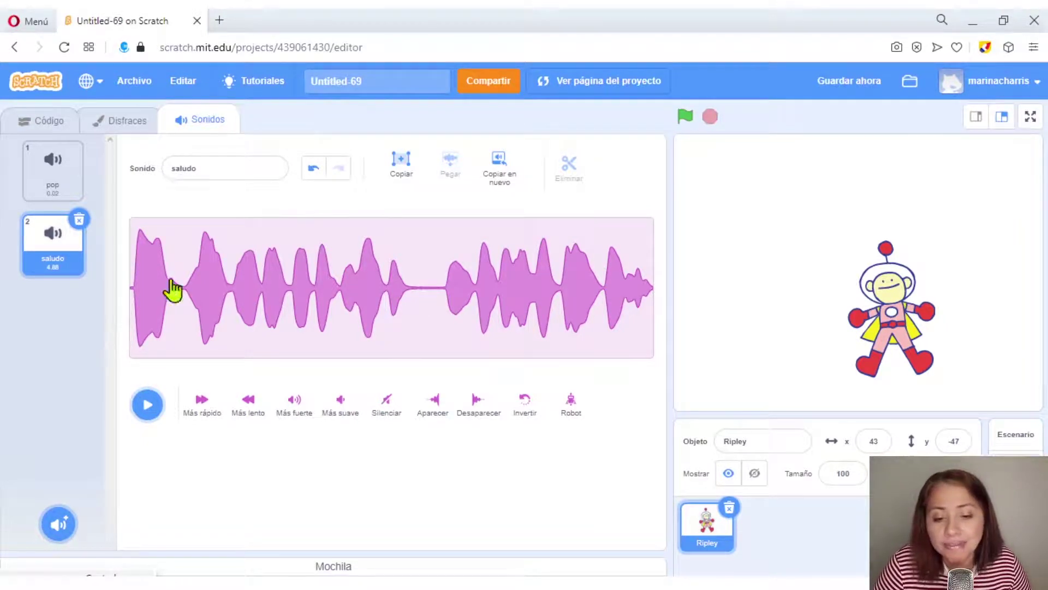
Try the Robot effect on the saludo sound and undo it
left_click(570, 407)
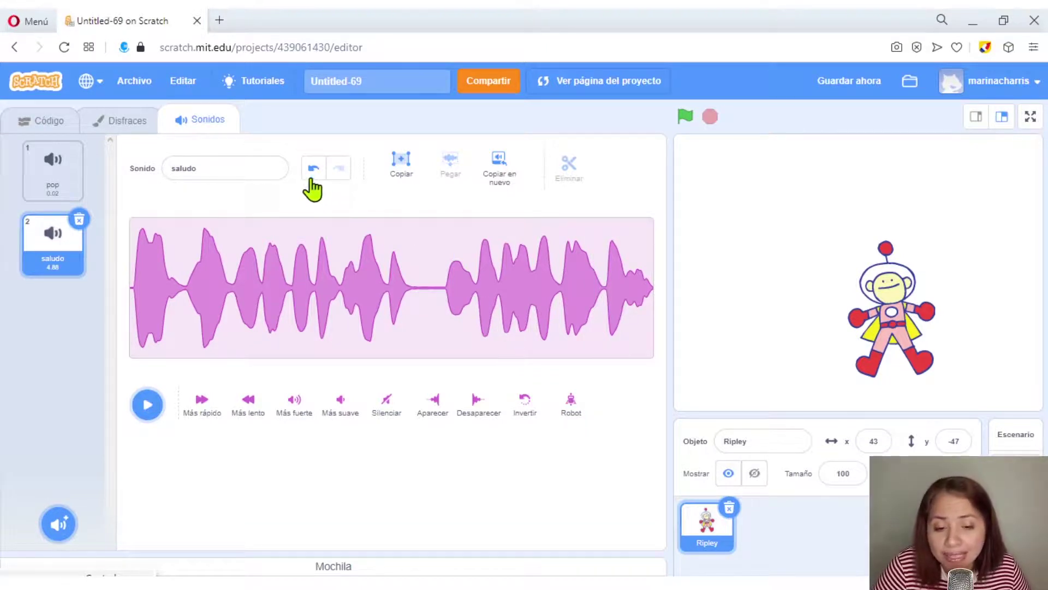
left_click(312, 171)
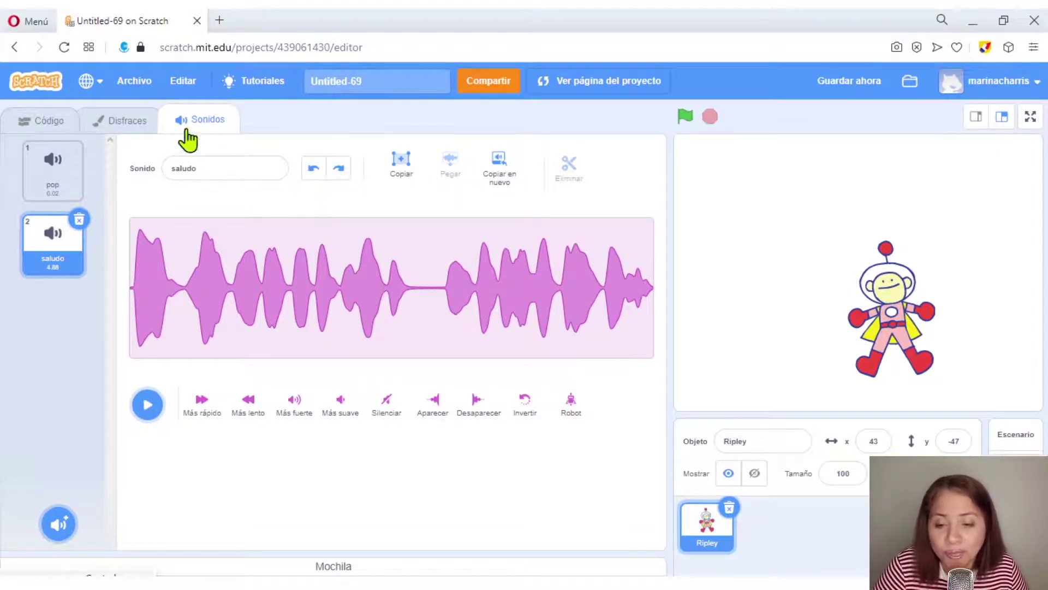
Return to Ripley's code and move the sprite on the stage to about x 14, y 8
left_click(48, 128)
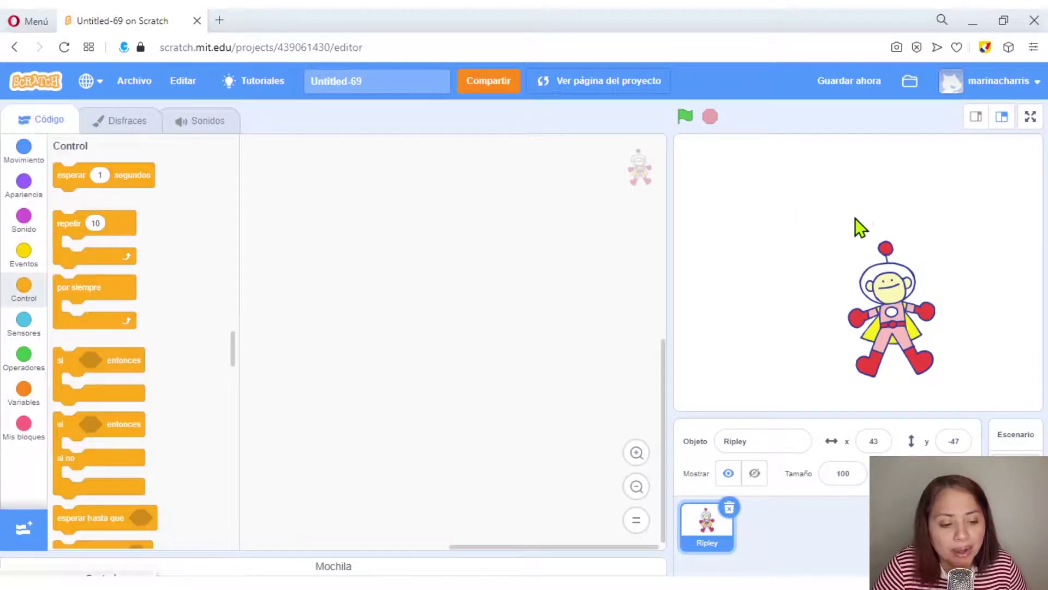
left_click_drag(898, 308, 876, 266)
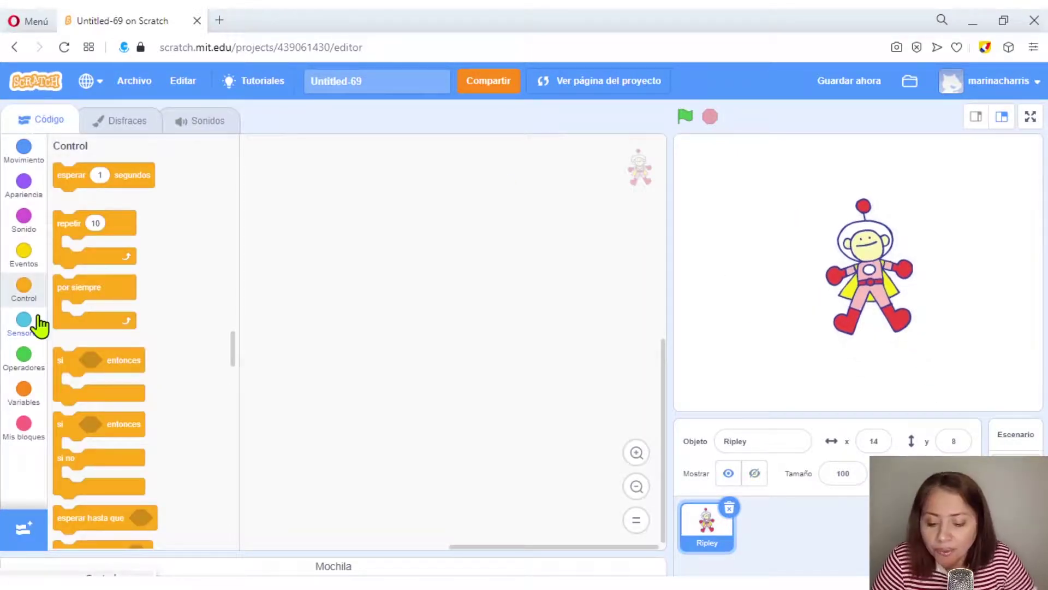
Add an "al hacer clic en" green flag event block to Ripley's empty code area
left_click_drag(35, 264, 4, 234)
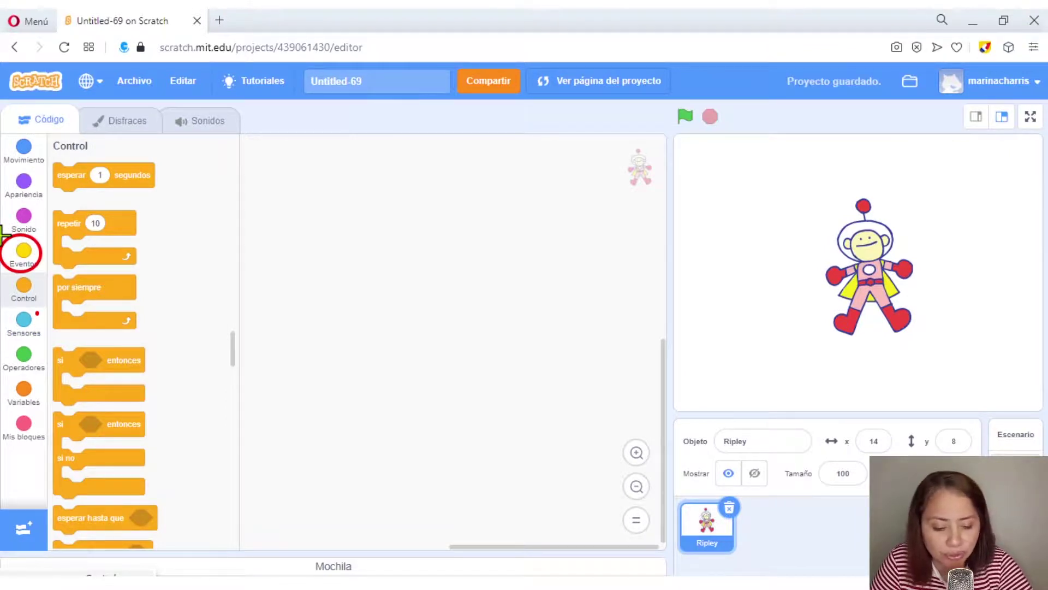
left_click(27, 252)
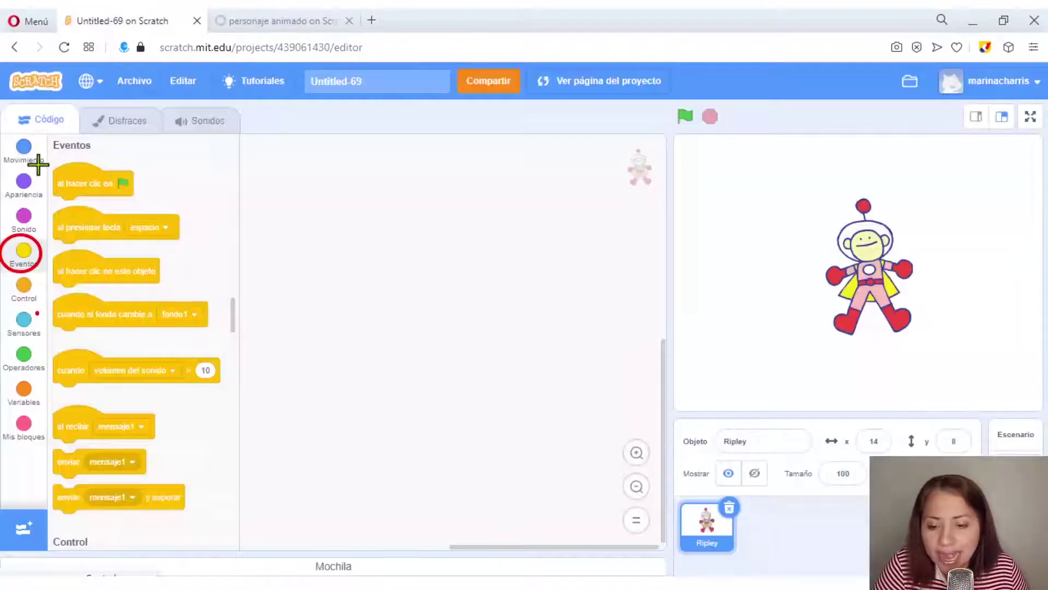
left_click_drag(38, 164, 150, 207)
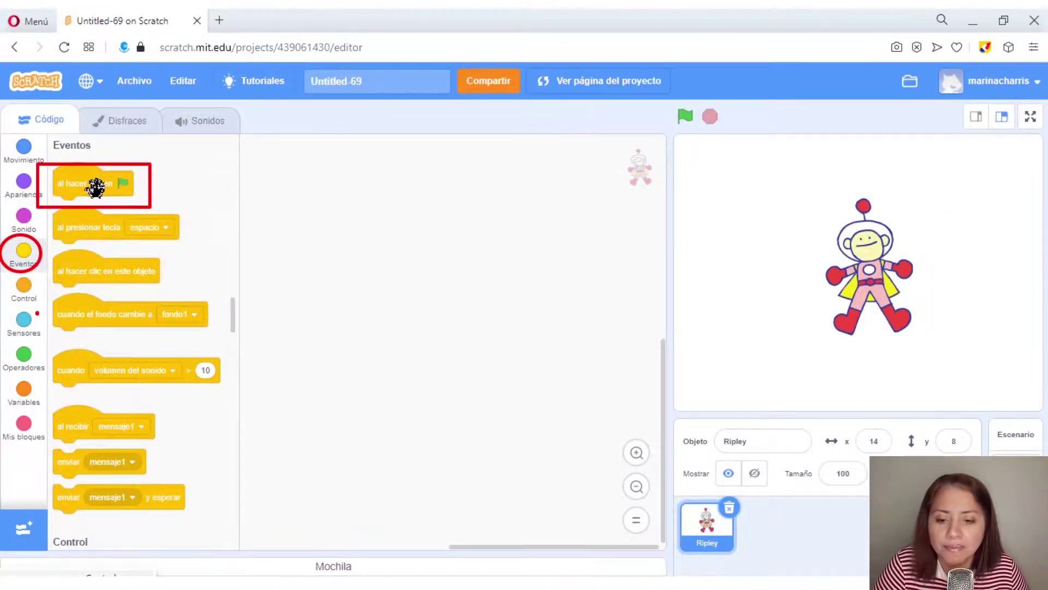
left_click_drag(94, 183, 427, 227)
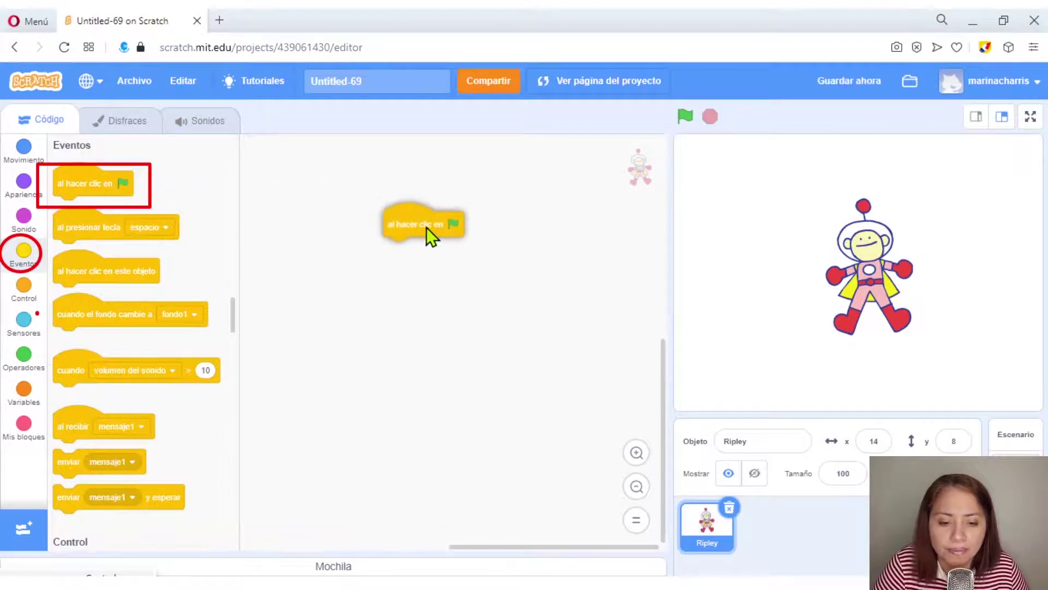
left_click(636, 452)
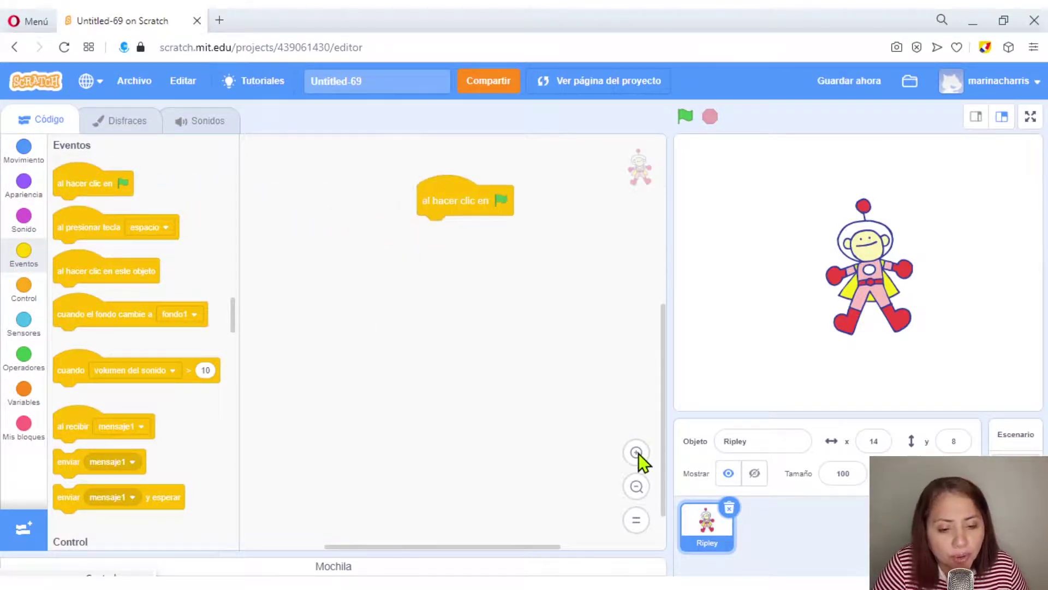
left_click(637, 453)
scroll(475, 174, "up", 4)
scroll(475, 174, "right", 4)
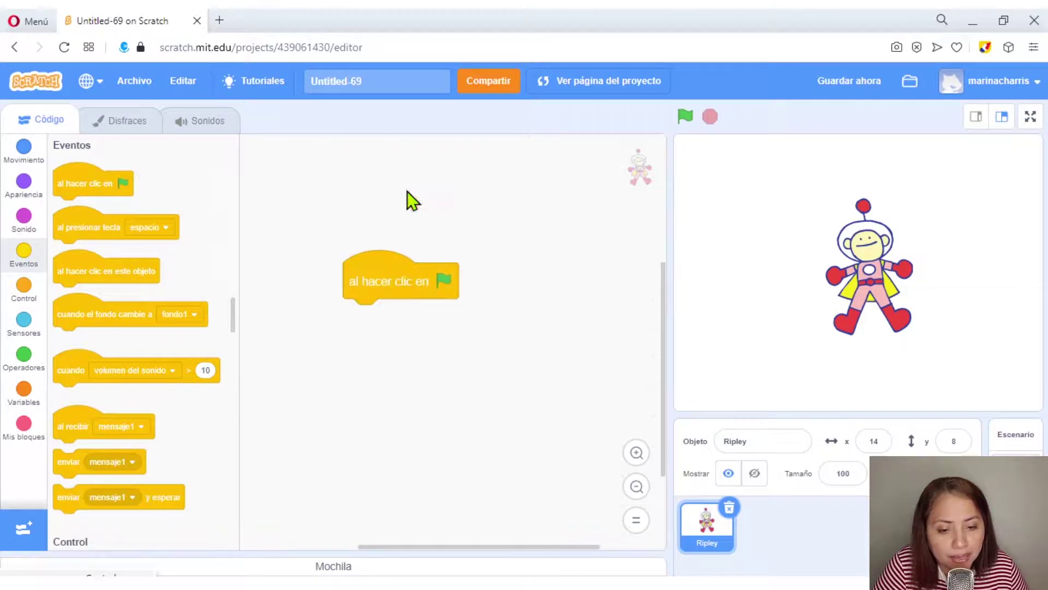
left_click(636, 452)
left_click(637, 453)
Add a second green flag event block and arrange the two blocks side by side with room below
left_click_drag(382, 234, 353, 296)
left_click_drag(77, 180, 483, 221)
left_click_drag(340, 266, 318, 211)
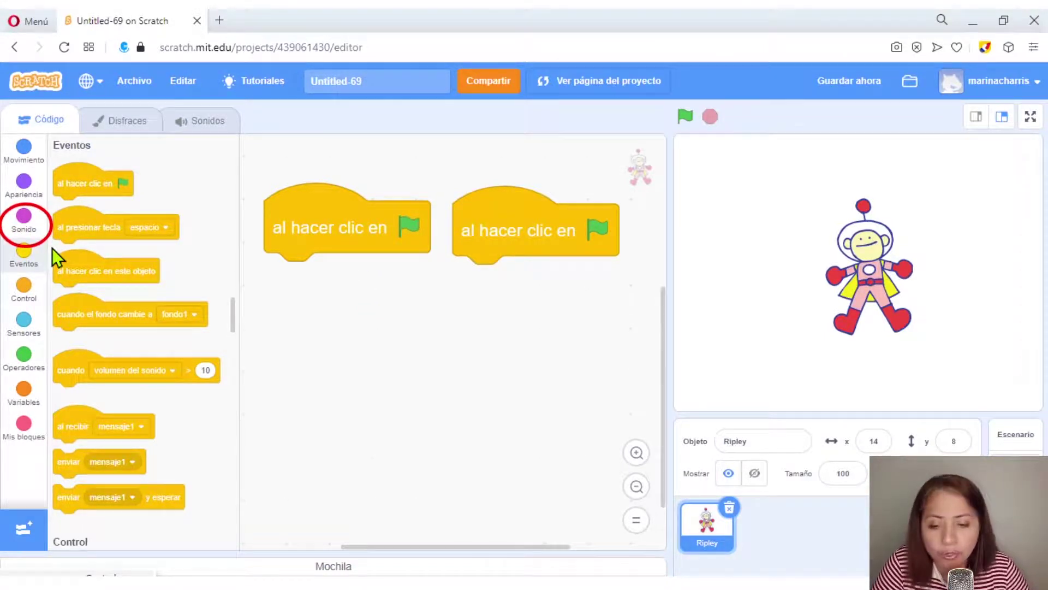
Attach an "iniciar sonido saludo" block beneath the second green flag block
left_click(24, 225)
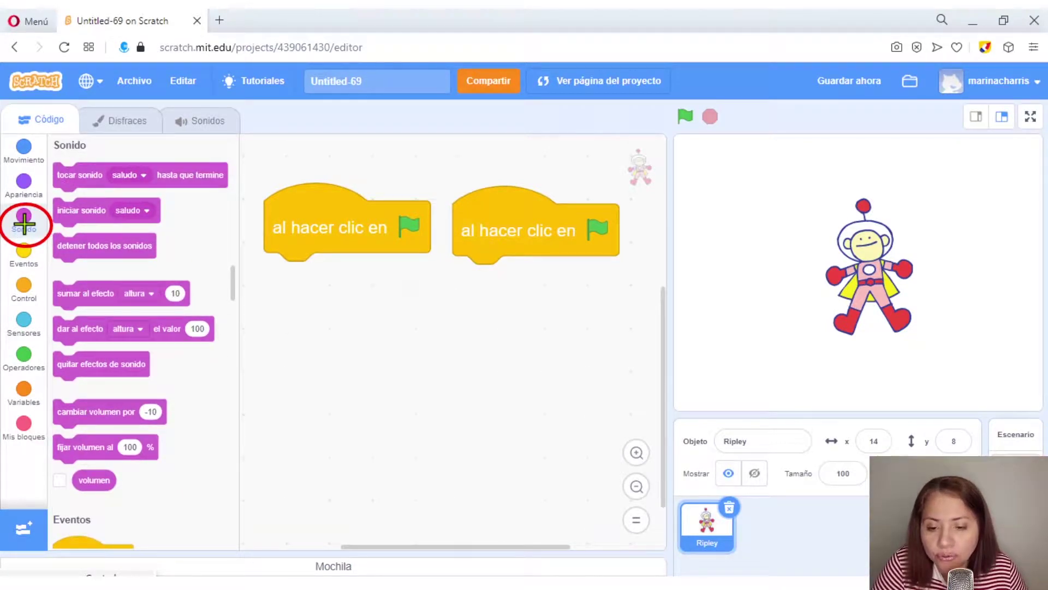
left_click_drag(50, 191, 185, 230)
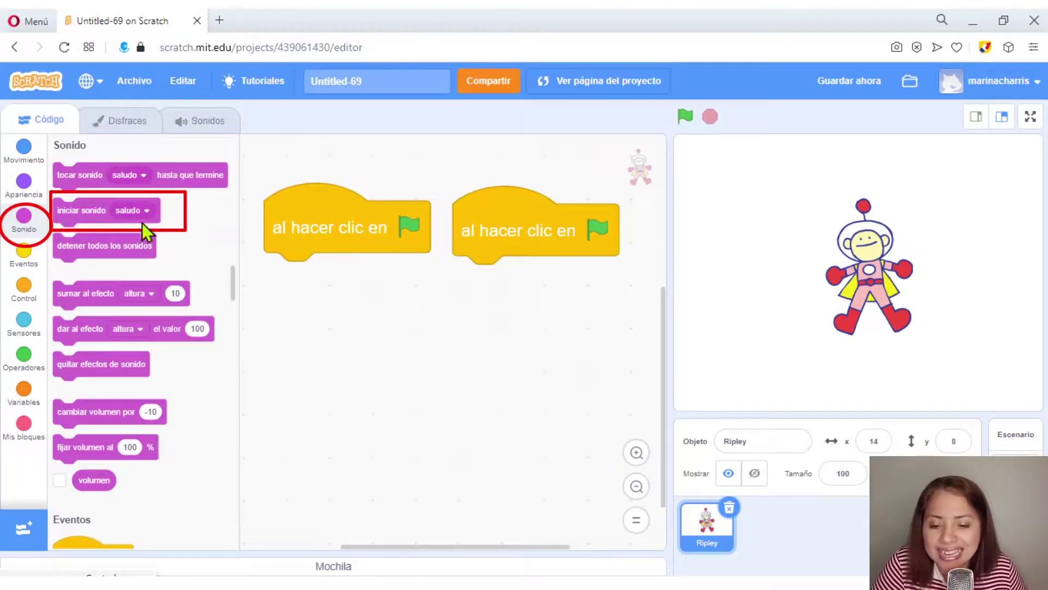
left_click_drag(84, 214, 496, 312)
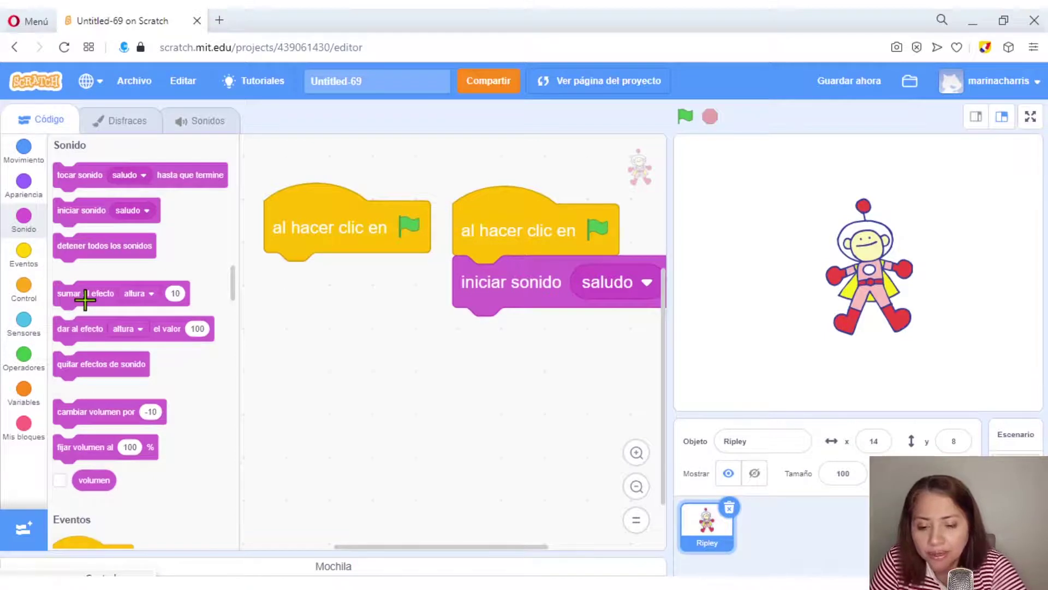
Attach a "repetir 10" loop beneath the first green flag block
left_click_drag(5, 265, 50, 314)
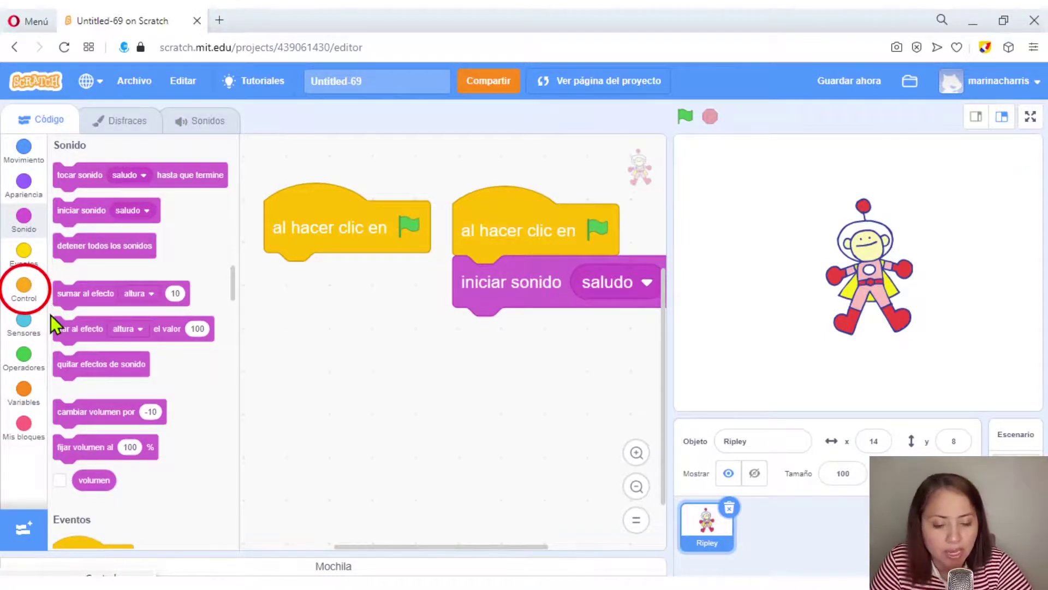
left_click(36, 304)
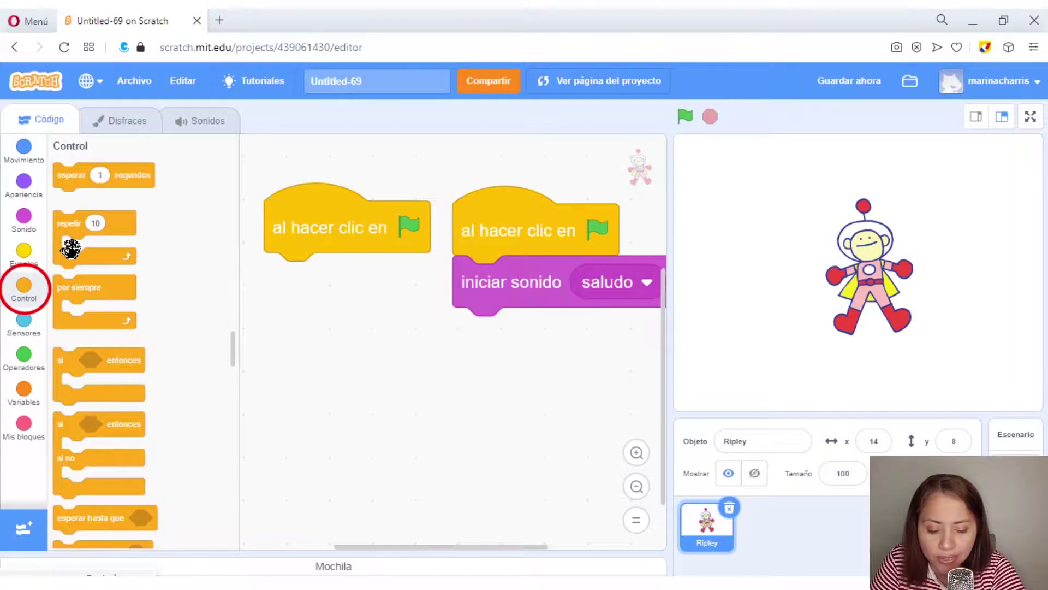
mouse_move(44, 204)
left_mouse_down()
mouse_move(130, 273)
mouse_move(151, 270)
left_mouse_up()
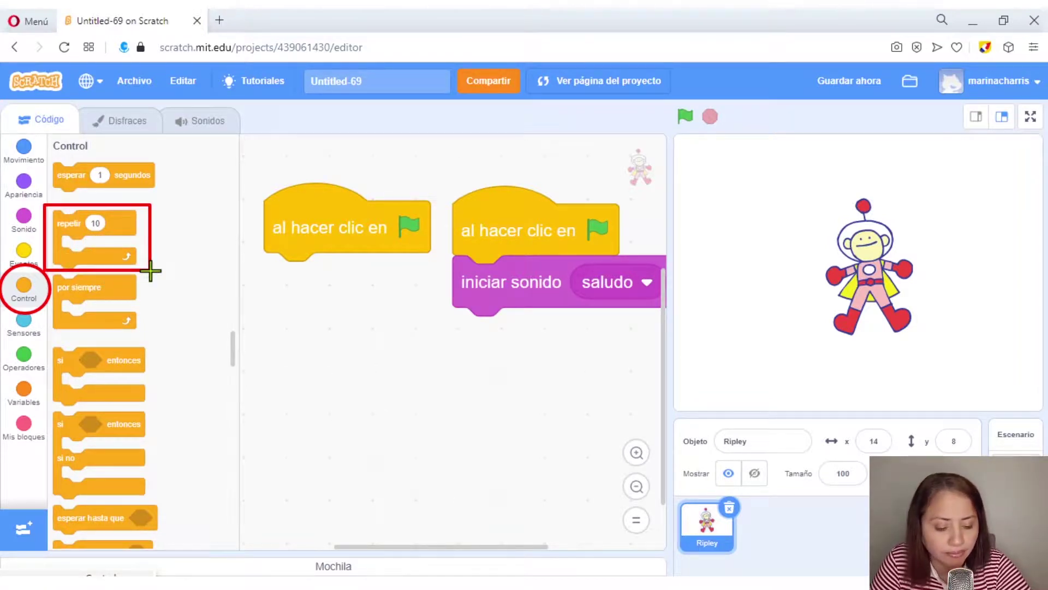
mouse_move(75, 222)
left_mouse_down()
mouse_move(207, 243)
mouse_move(306, 278)
mouse_move(279, 267)
left_mouse_up()
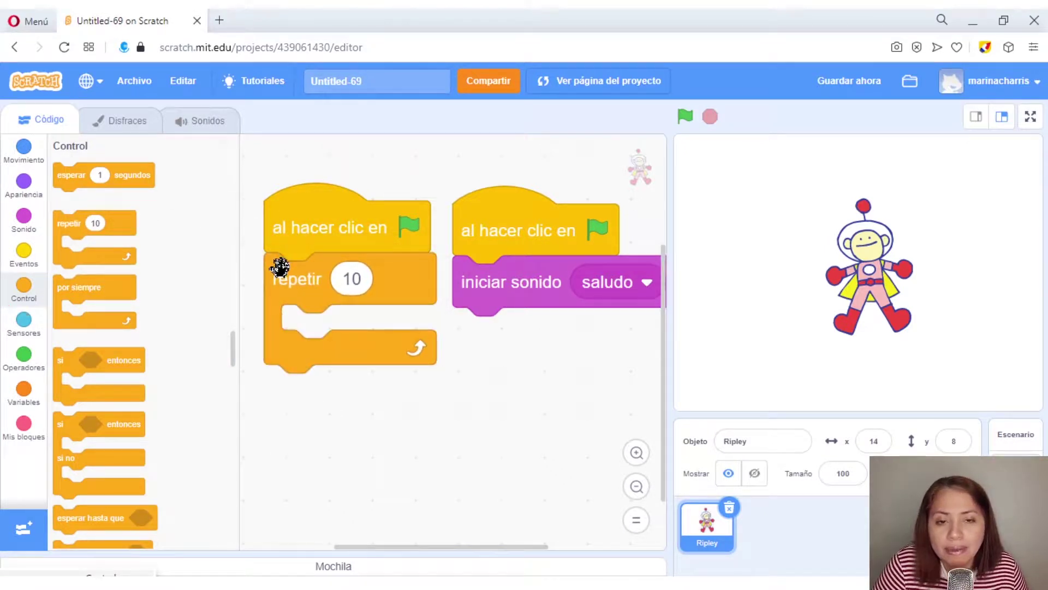
Examine Ripley's costumes from ripley-a to ripley-e to compare their mouths and poses
left_click(124, 116)
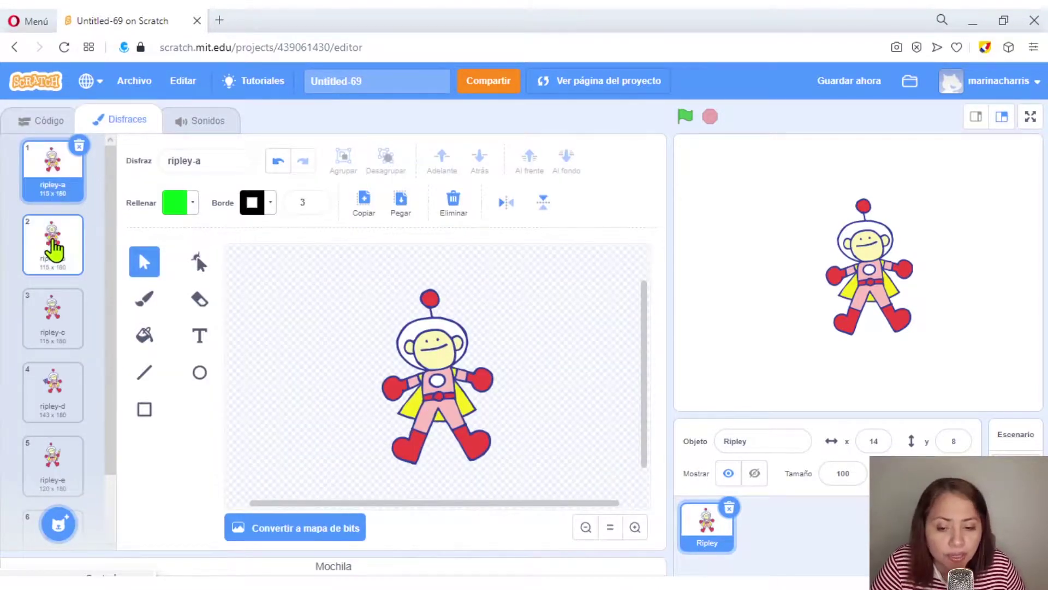
left_click(53, 254)
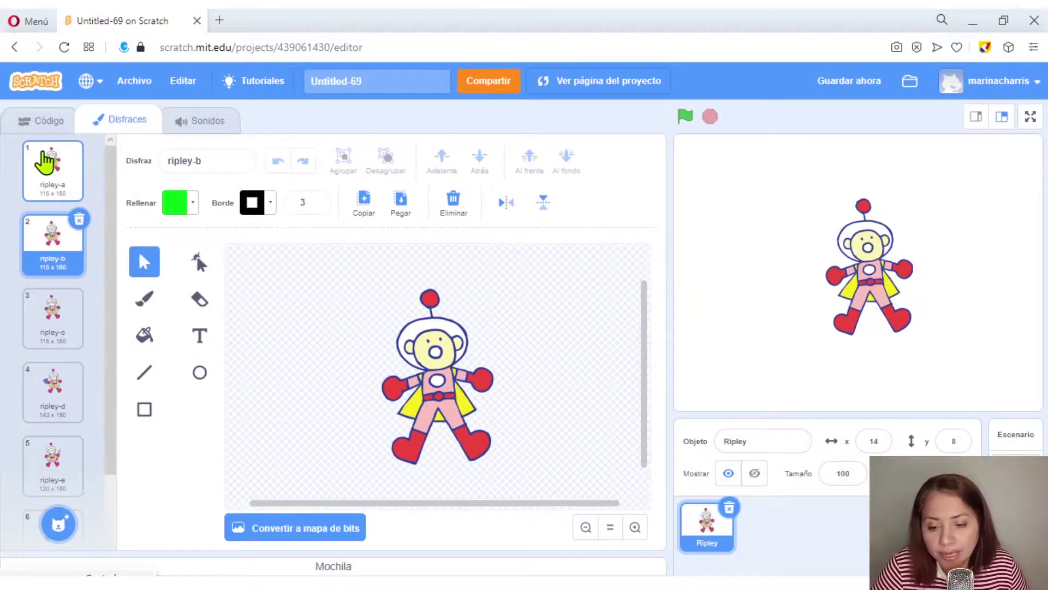
left_click(60, 320)
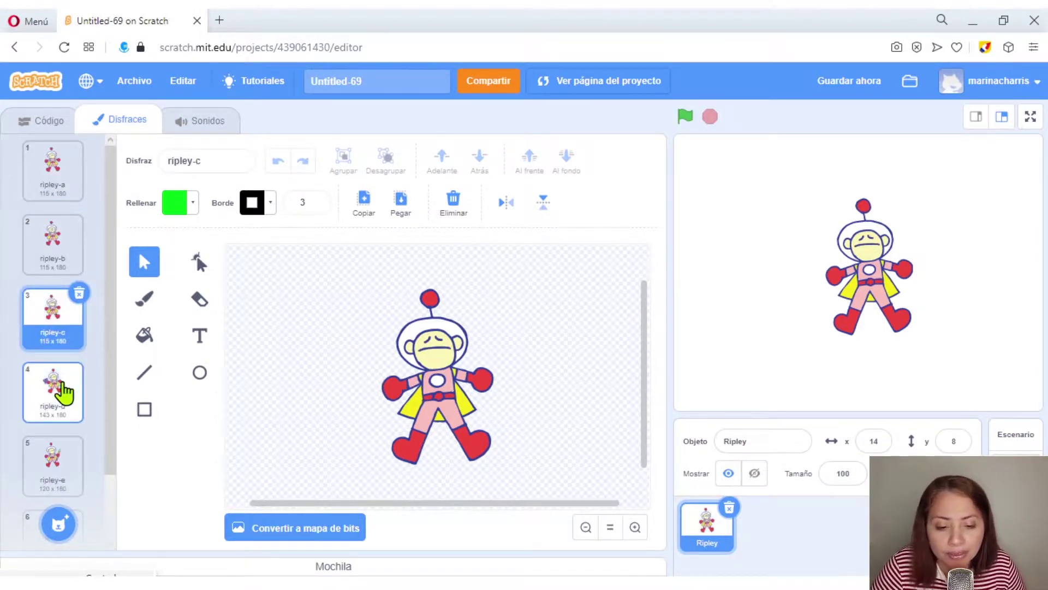
left_click(63, 389)
left_click(53, 474)
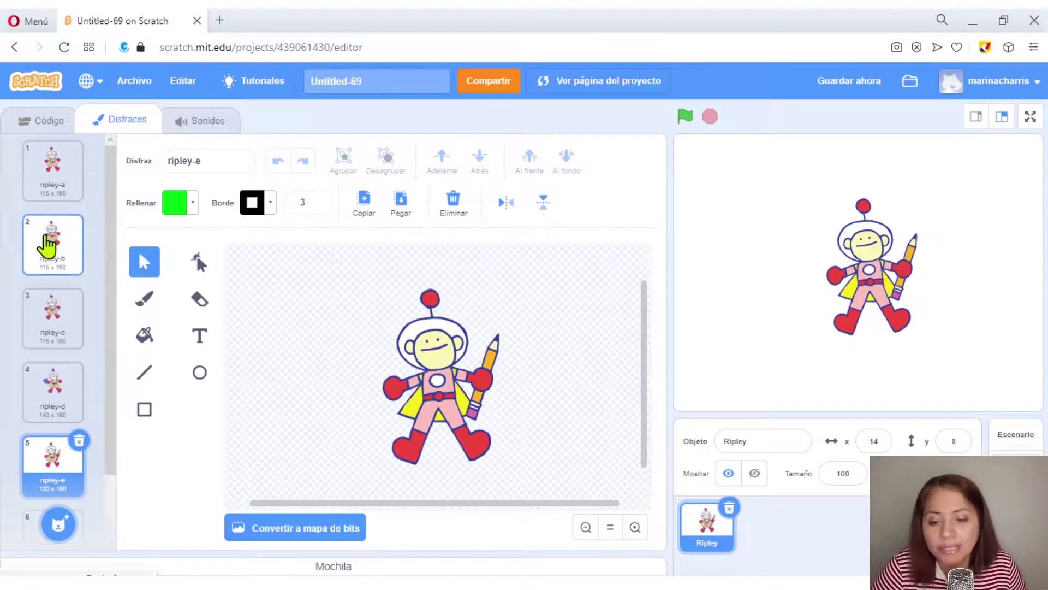
Return to Ripley's code and place two "cambiar disfraz a" blocks inside the "repetir 10" loop
left_click(39, 130)
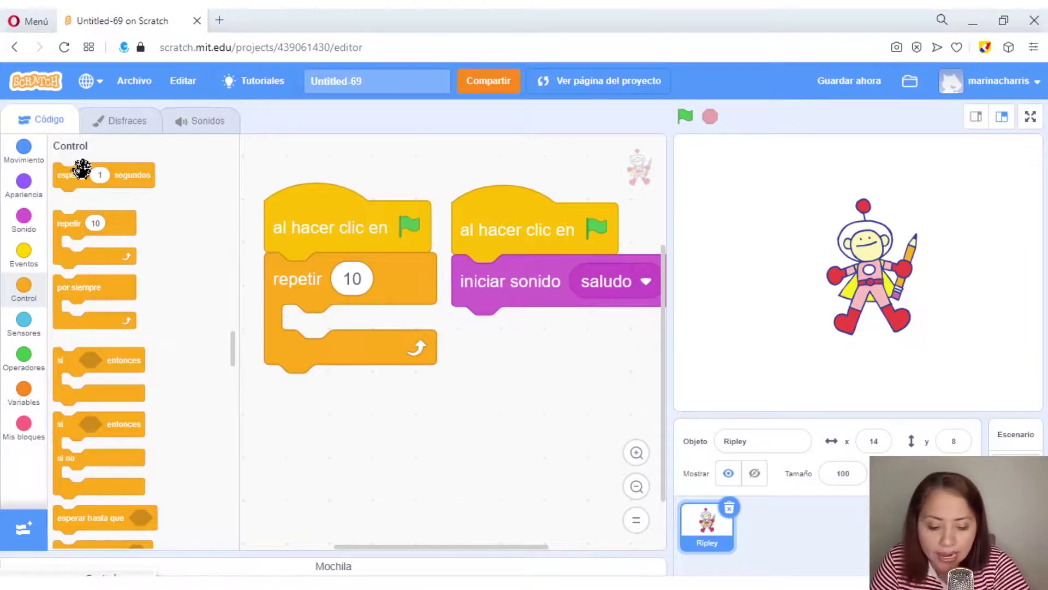
mouse_move(40, 213)
left_mouse_down()
mouse_move(42, 191)
mouse_move(10, 207)
mouse_move(3, 161)
left_mouse_up()
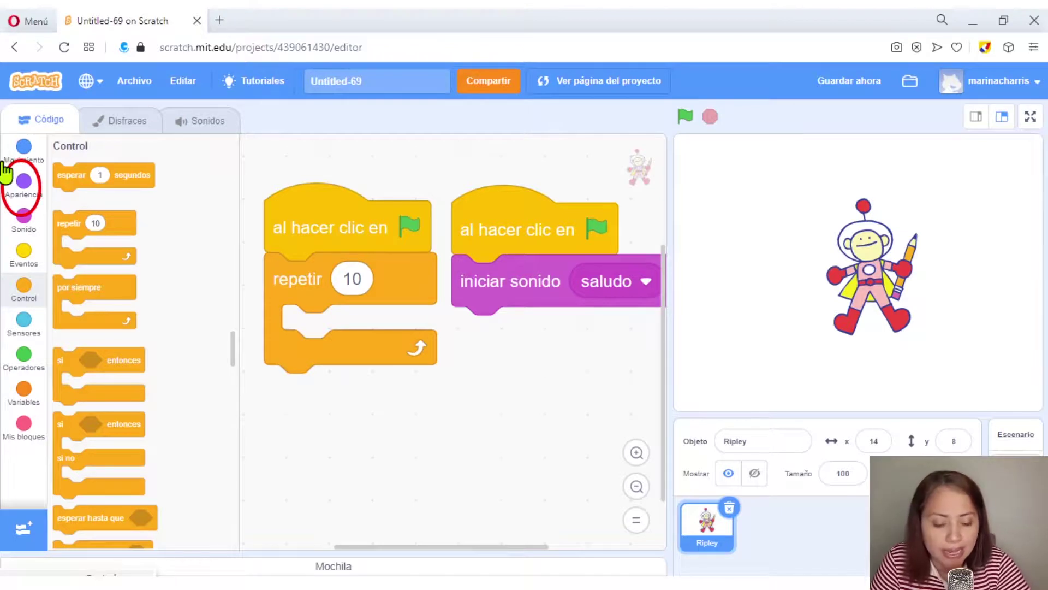
left_click(24, 188)
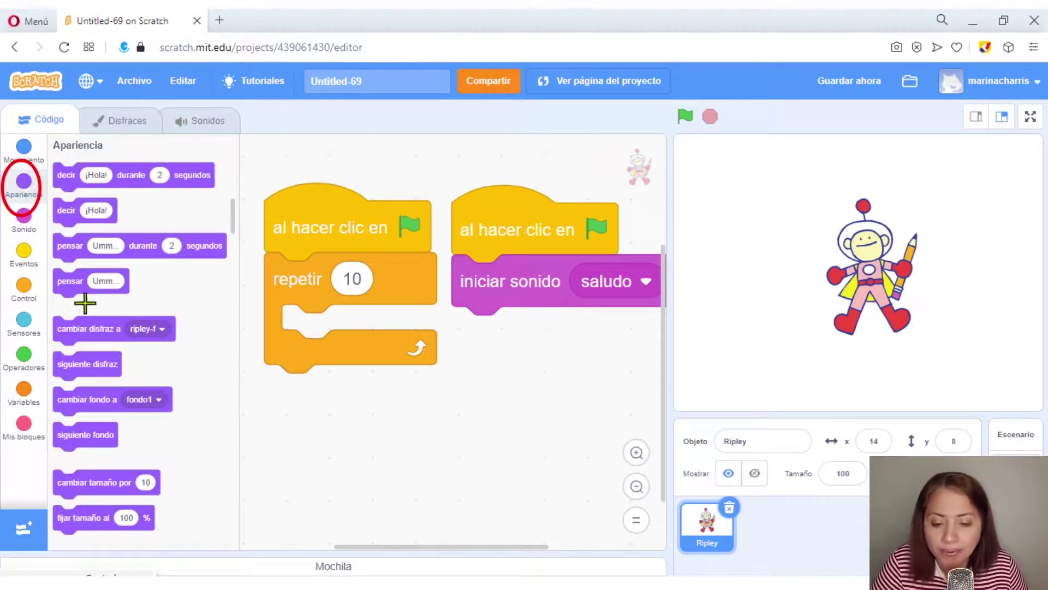
mouse_move(45, 309)
left_mouse_down()
mouse_move(139, 353)
mouse_move(202, 349)
mouse_move(201, 309)
left_mouse_up()
left_click_drag(112, 330, 337, 322)
left_click_drag(93, 329, 332, 366)
Set the first costume block in the loop to ripley-b and the second to ripley-a
left_click(508, 332)
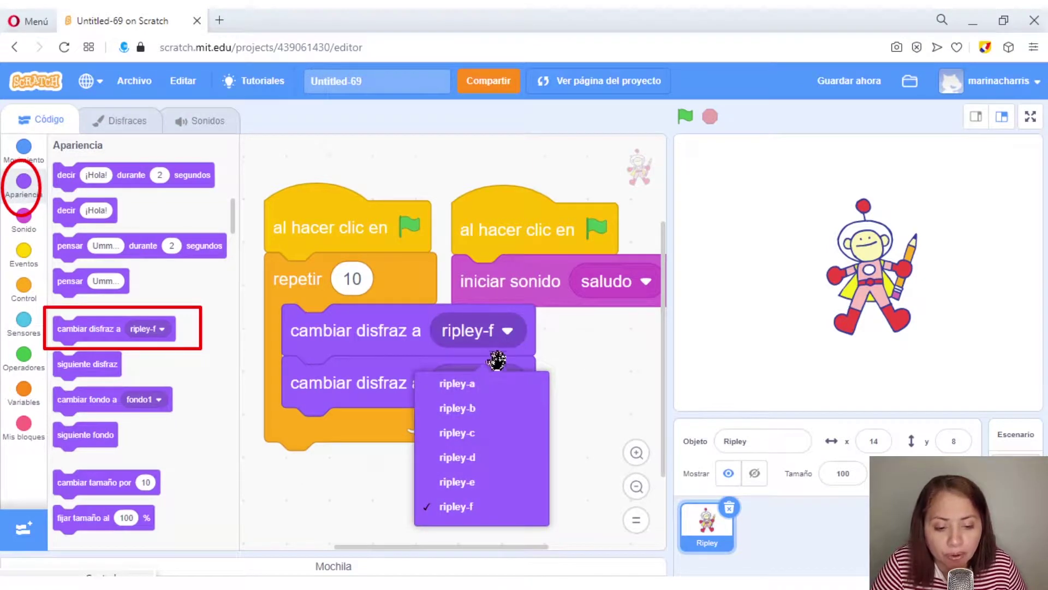
left_click(487, 408)
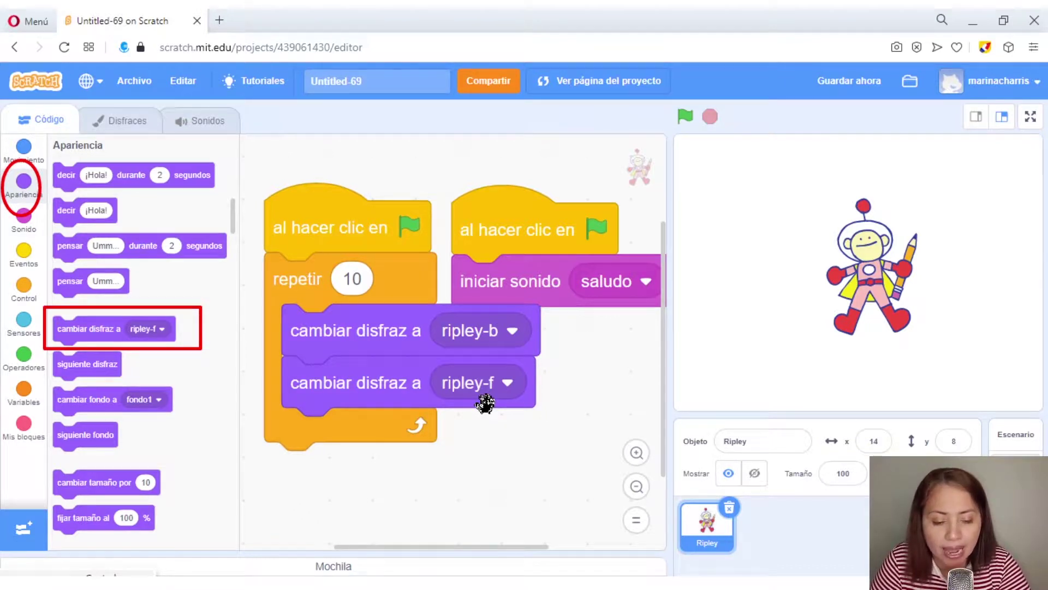
left_click(508, 387)
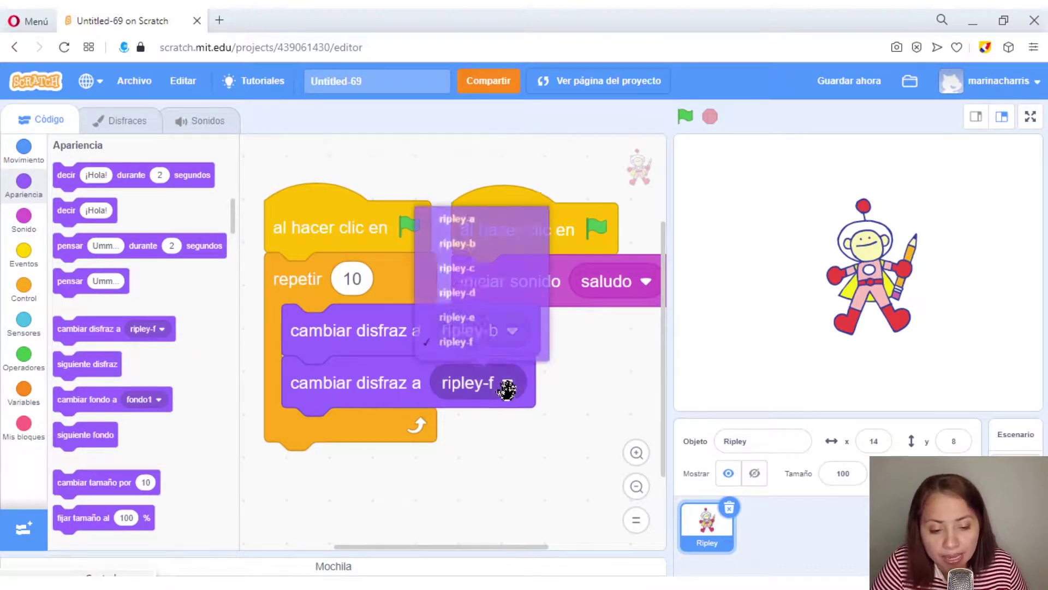
left_click(447, 214)
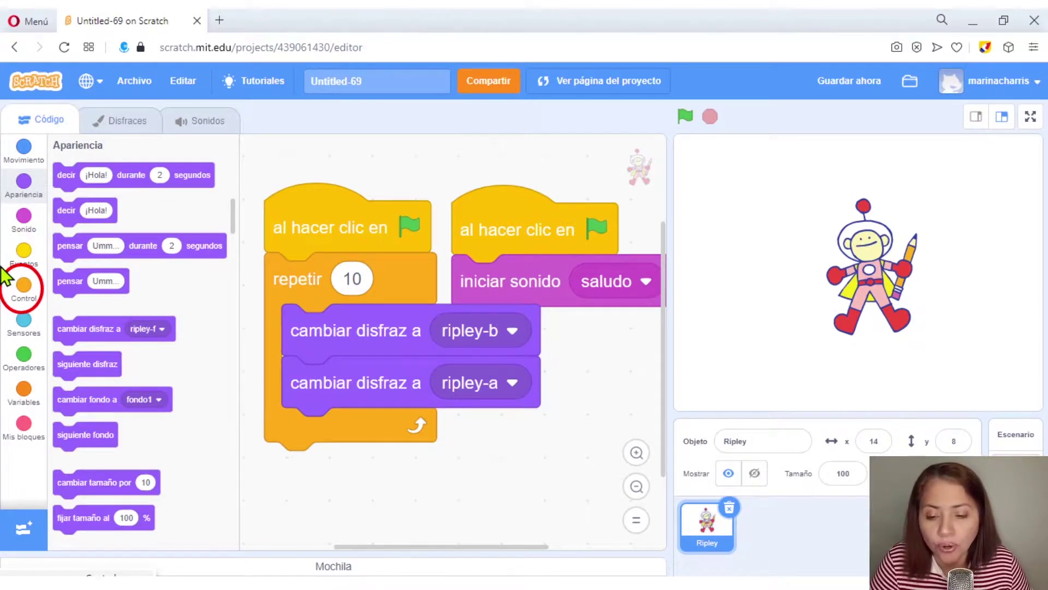
Insert an "esperar 1 segundos" block after each of the two costume blocks in the loop
left_click(25, 287)
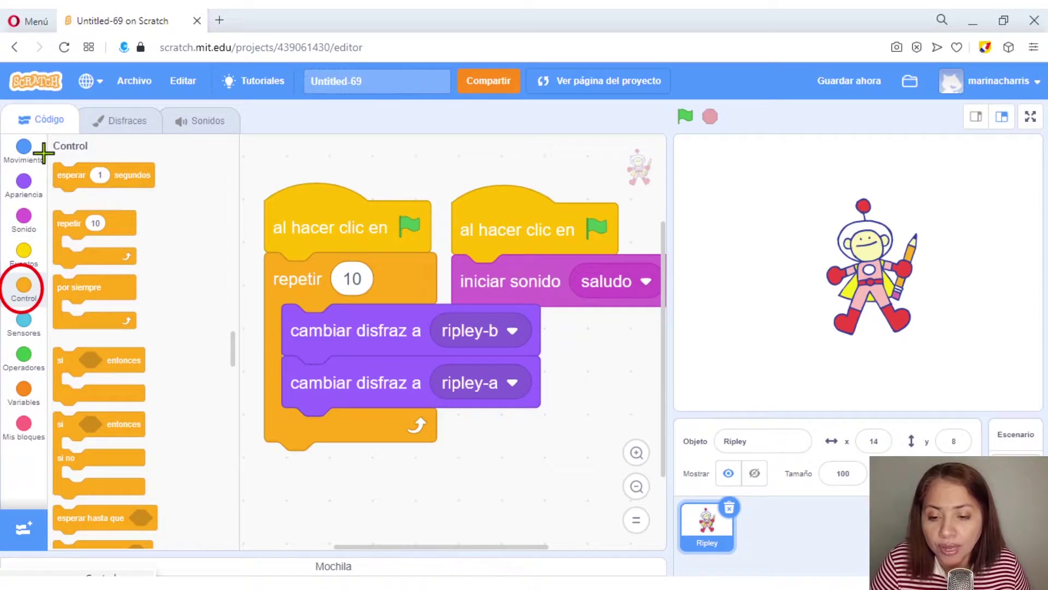
left_click_drag(75, 188, 184, 208)
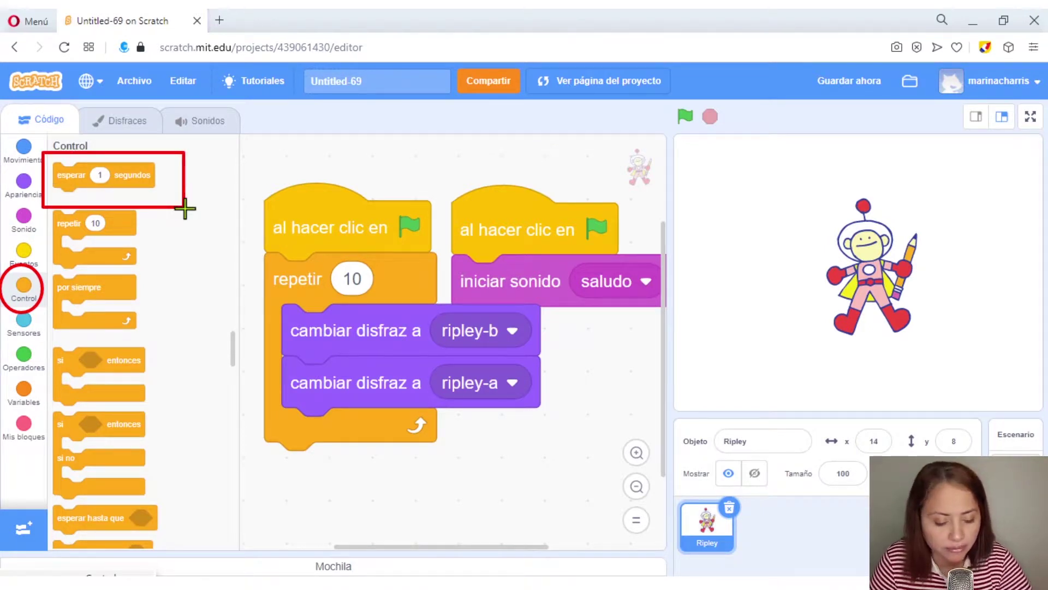
left_click_drag(119, 174, 351, 379)
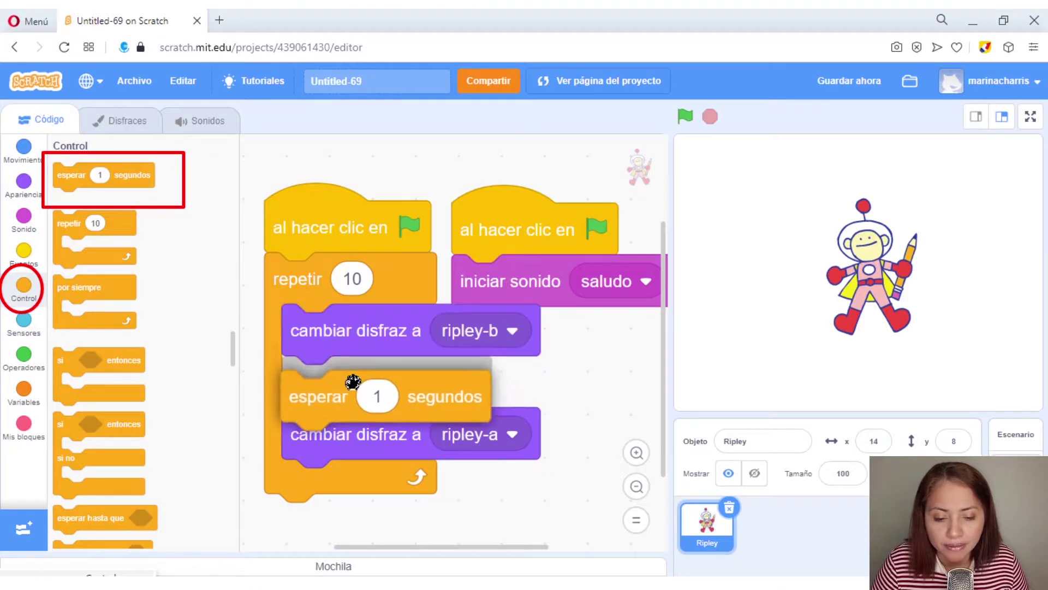
left_click_drag(112, 179, 353, 474)
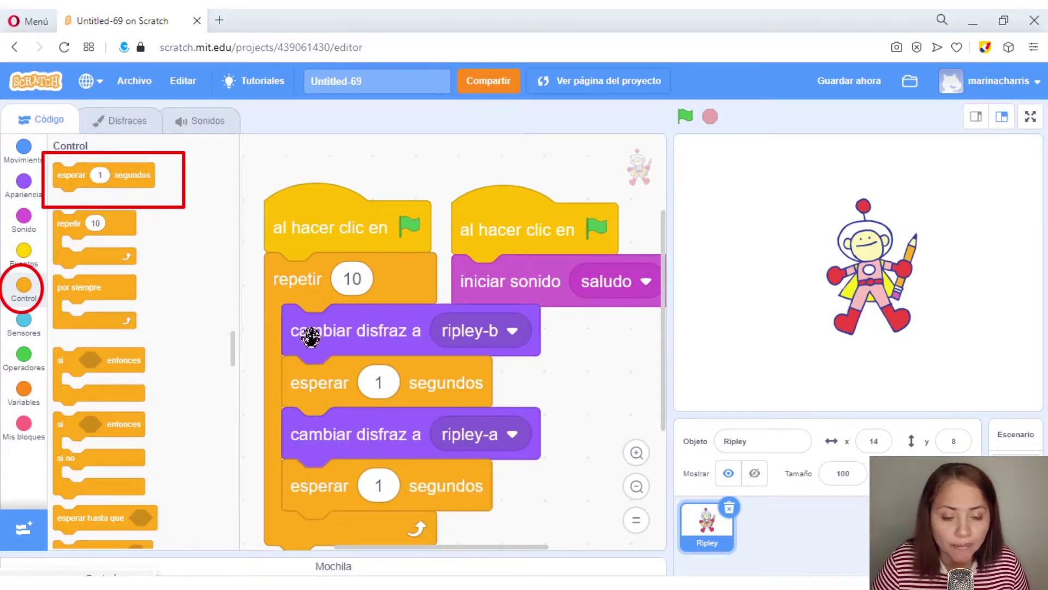
Shift the loop script slightly up and away from the sound script, and raise the sound script as well
mouse_move(298, 233)
left_mouse_down()
mouse_move(278, 251)
mouse_move(282, 242)
left_mouse_up()
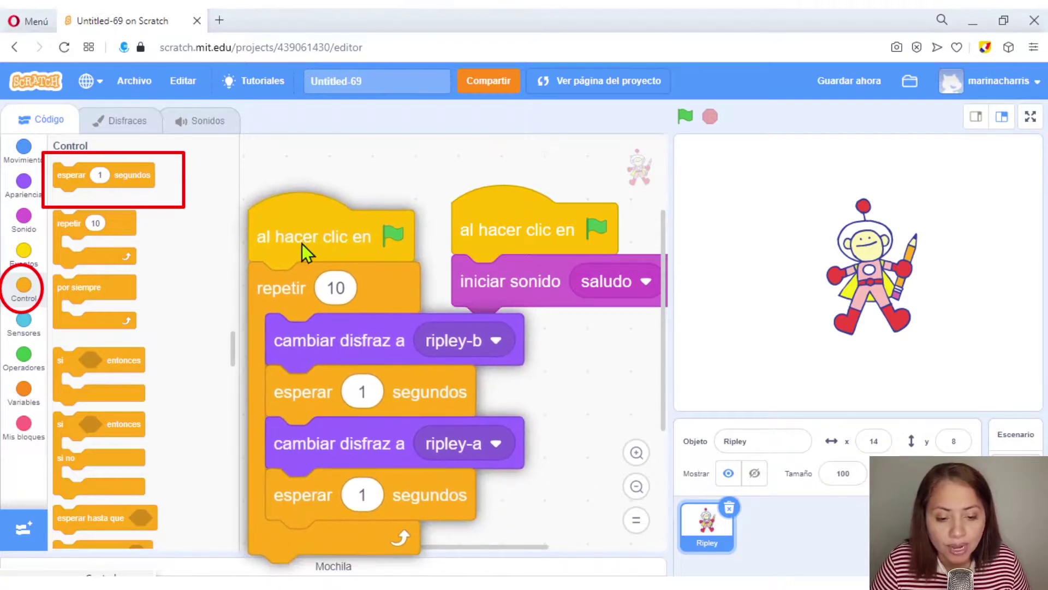
left_click_drag(496, 218, 502, 196)
left_click_drag(284, 223, 291, 207)
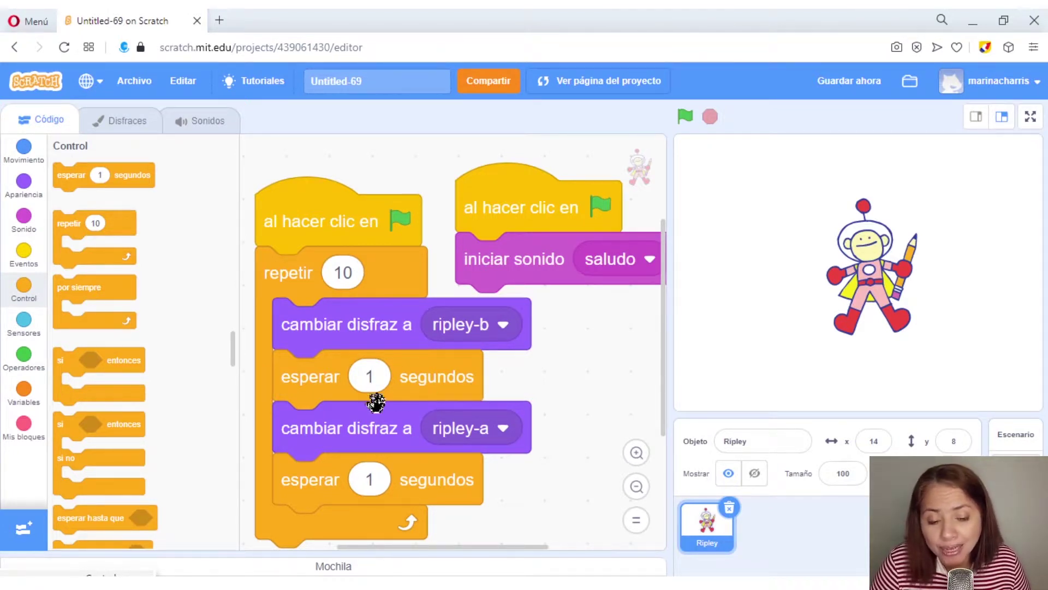
Set both "esperar" blocks in the loop to 0.2 seconds and run the project with the green flag
left_click(373, 380)
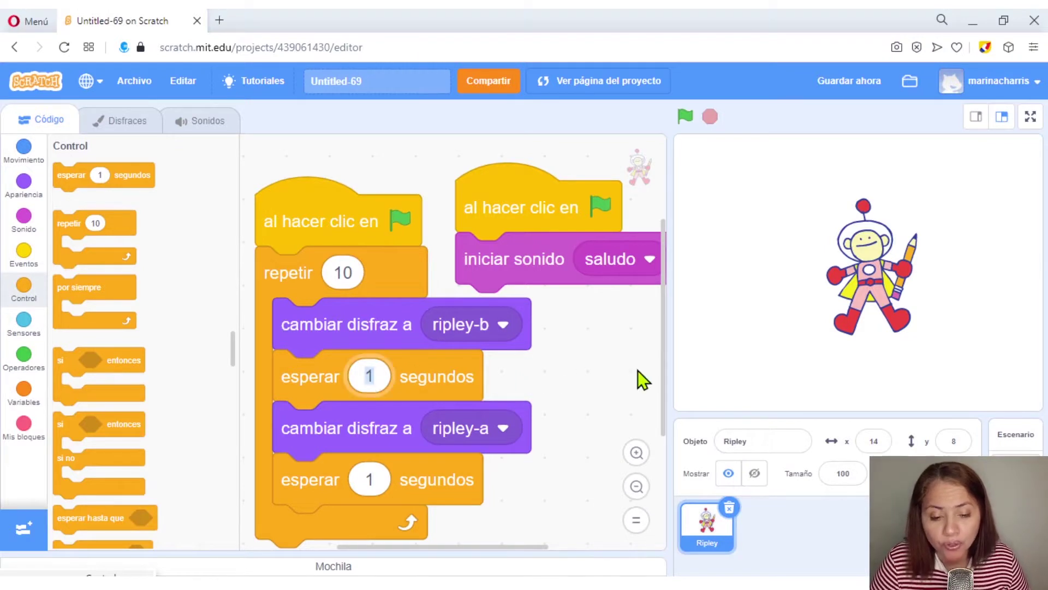
key("BackSpace")
type("0")
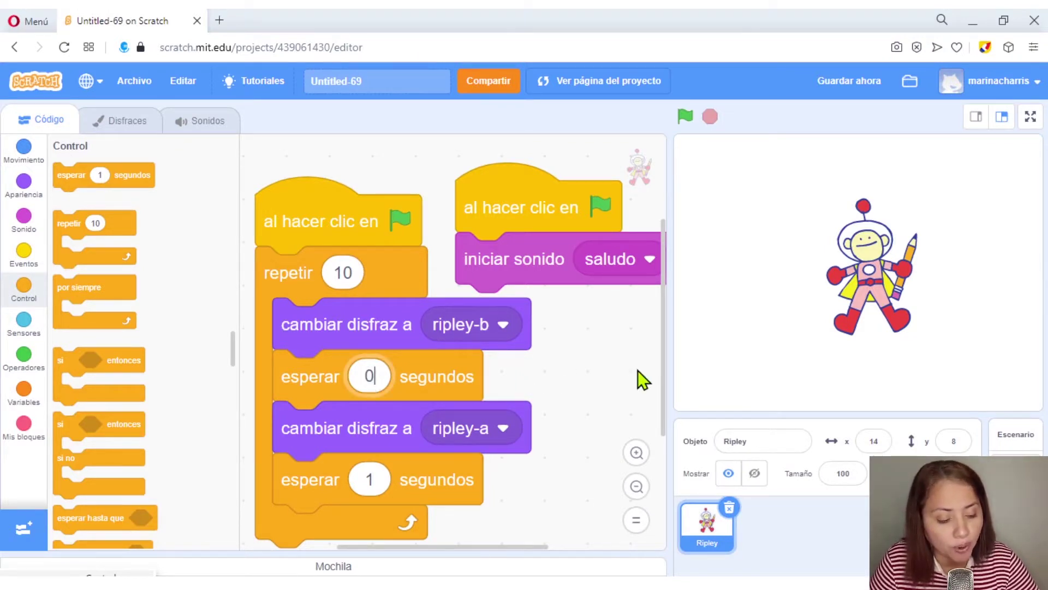
type(".2")
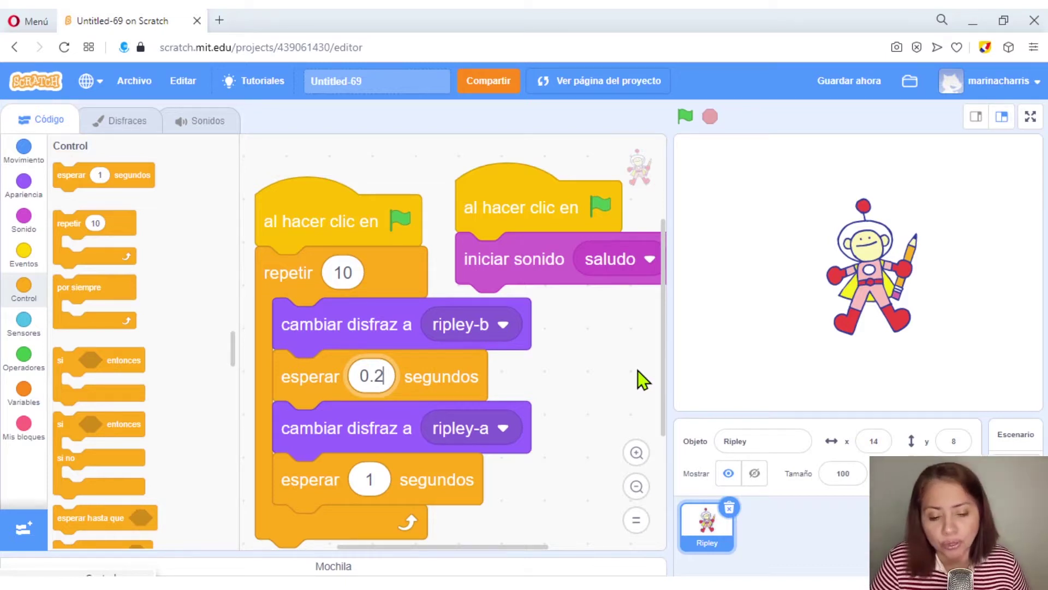
left_click(378, 483)
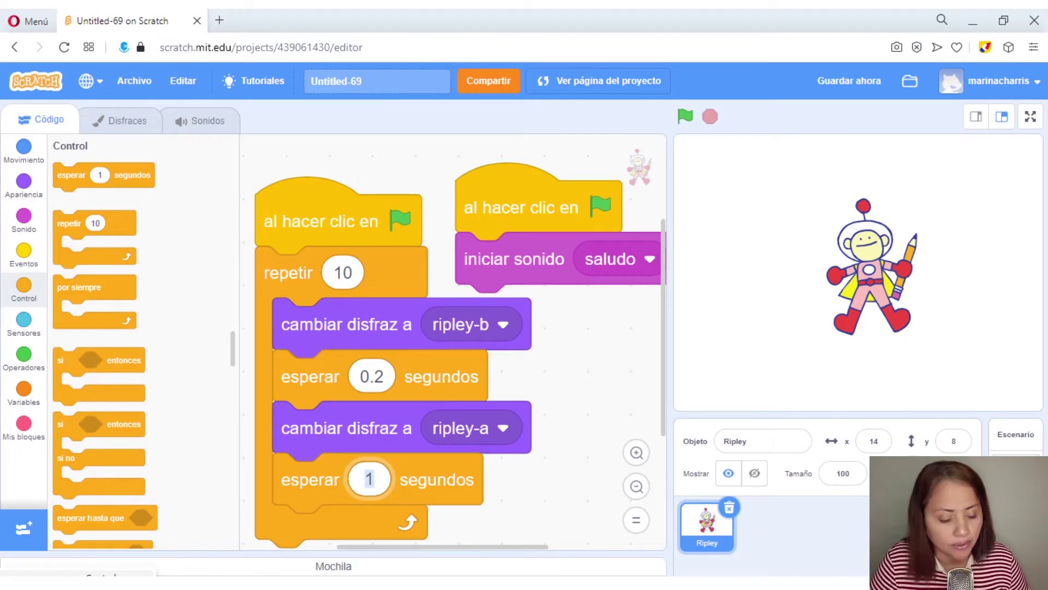
type("0.2")
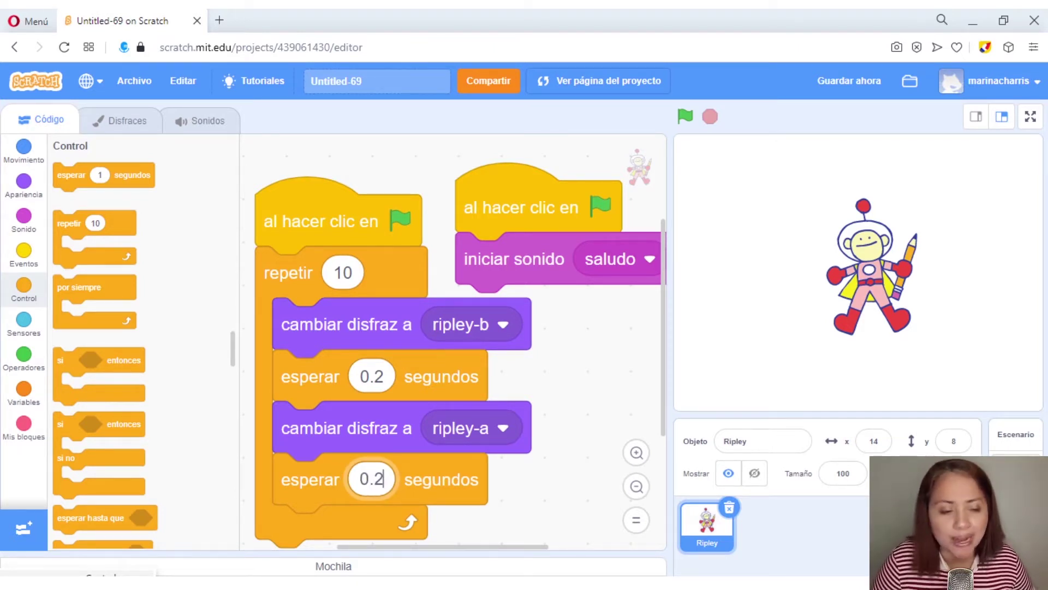
left_click(684, 120)
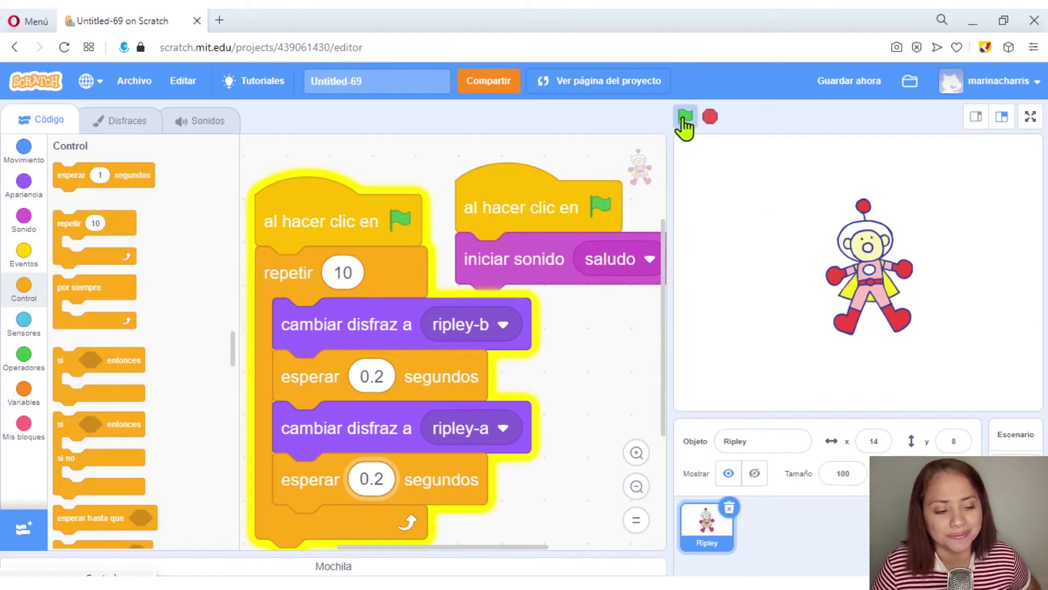